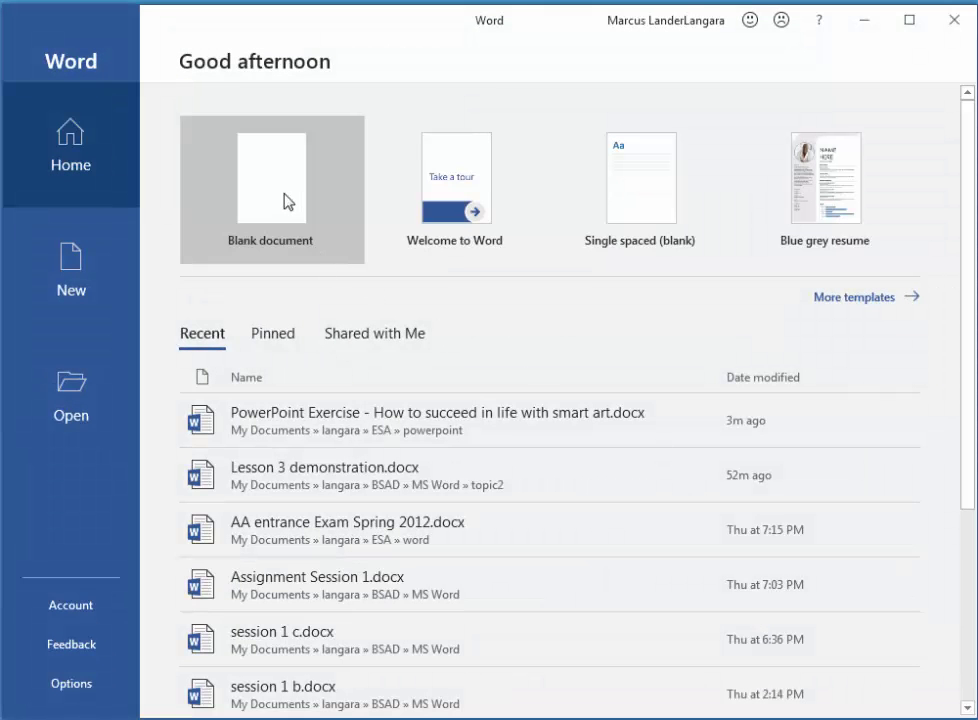
Step: Create a new blank document, Document1, from the Word start screen
left_click(288, 203)
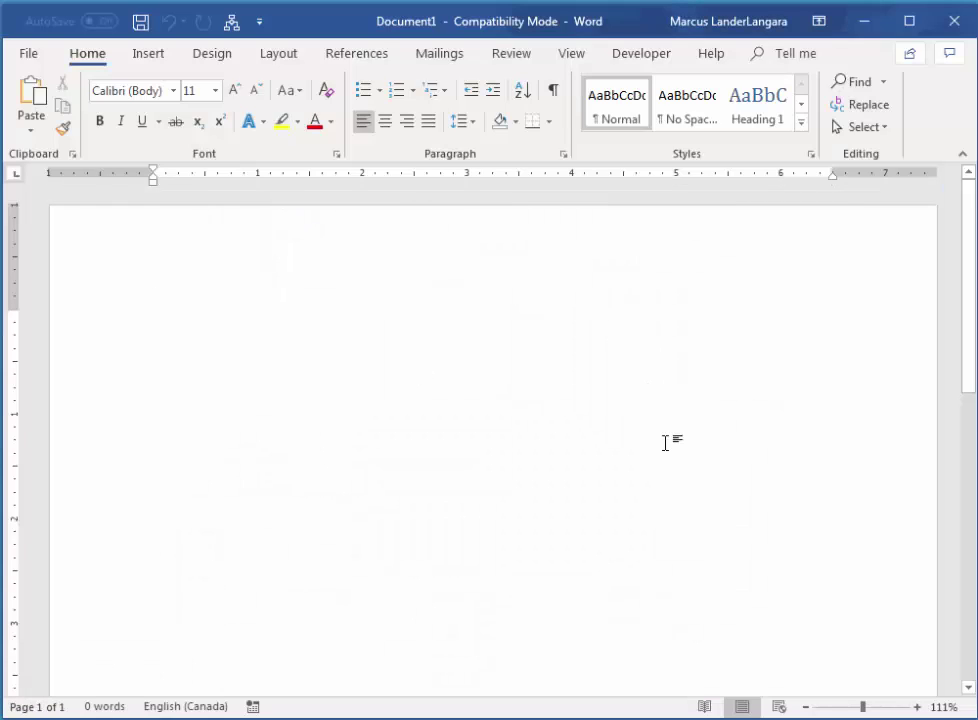
Step: Show the Insert ribbon, then widen the Word window and restore its size
left_click(152, 60)
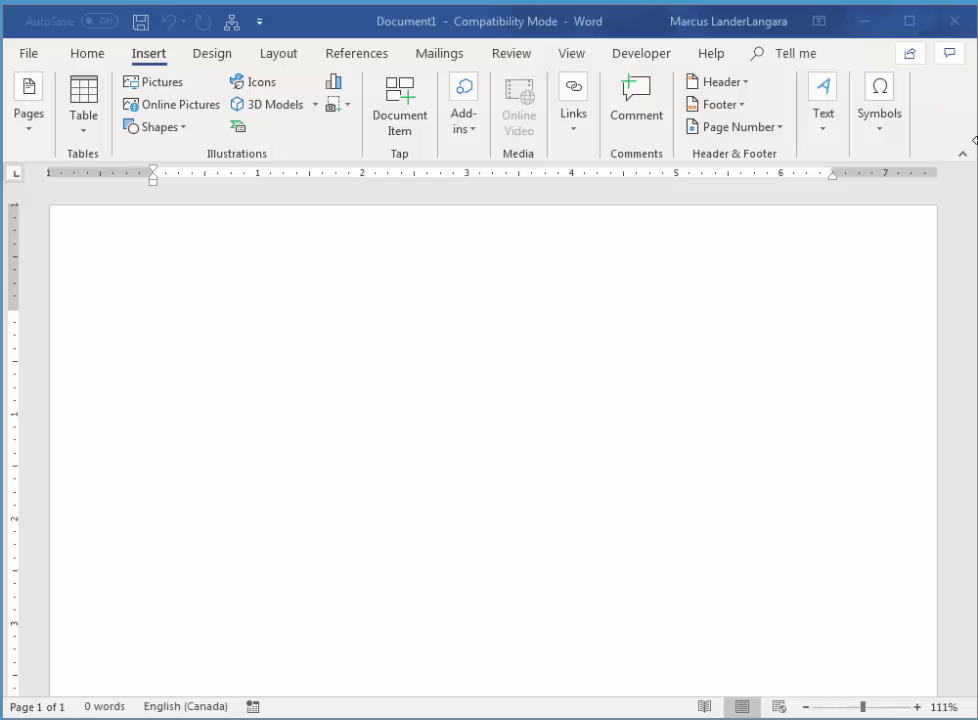
left_click_drag(975, 140, 977, 140)
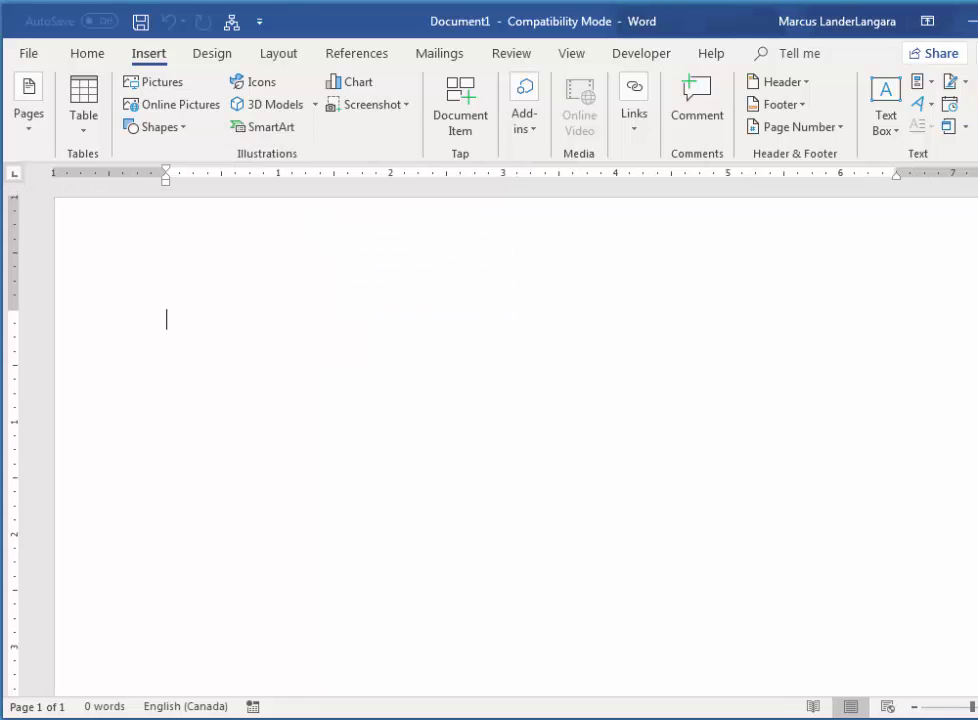
left_click_drag(977, 341, 974, 340)
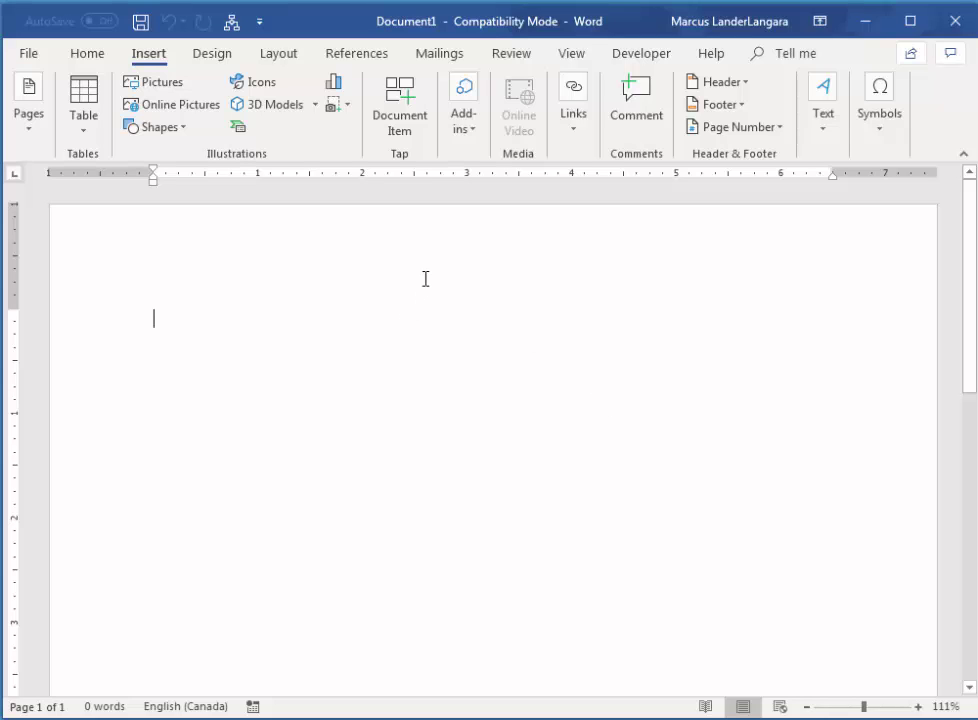
Step: Preview SmartArt List layouts such as Alternating Hexagons, Lined List, Tab List and Horizontal Bullet List
left_click(237, 129)
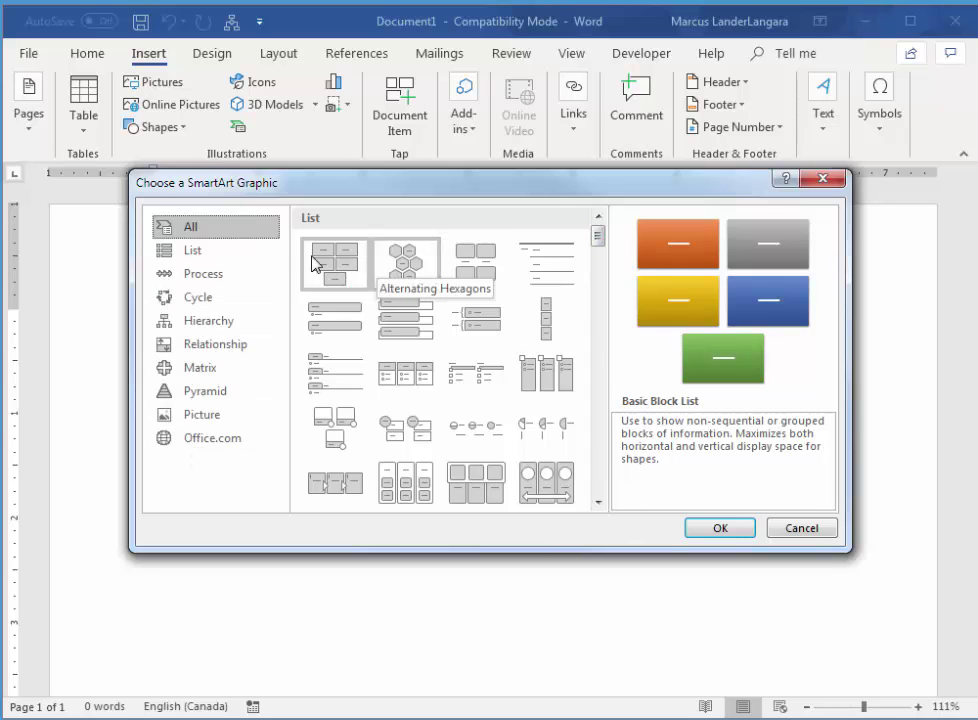
left_click(400, 267)
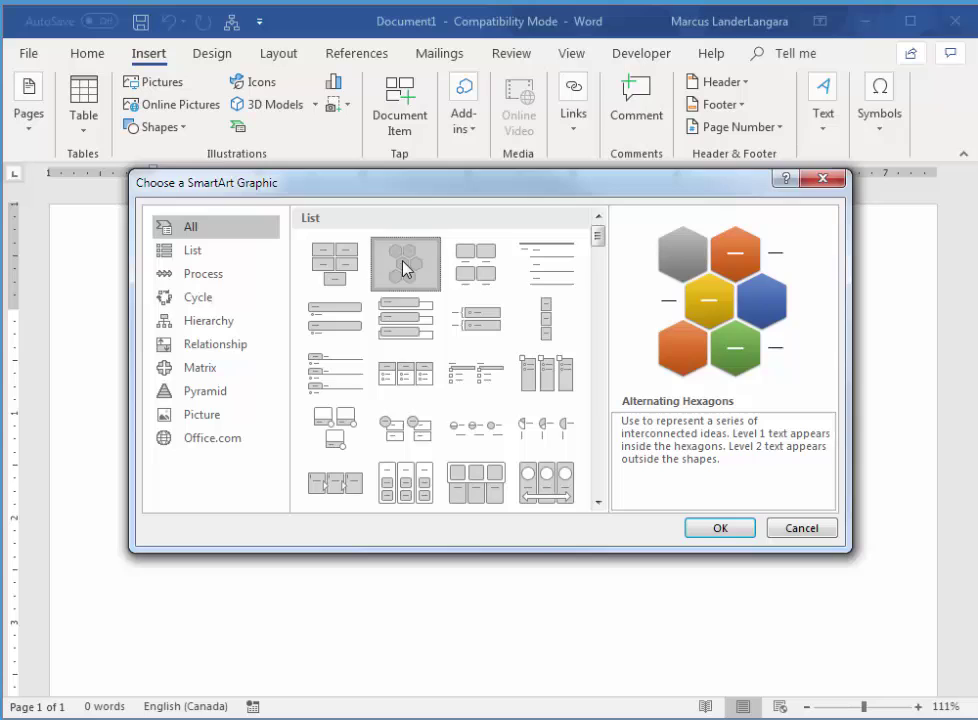
left_click(475, 280)
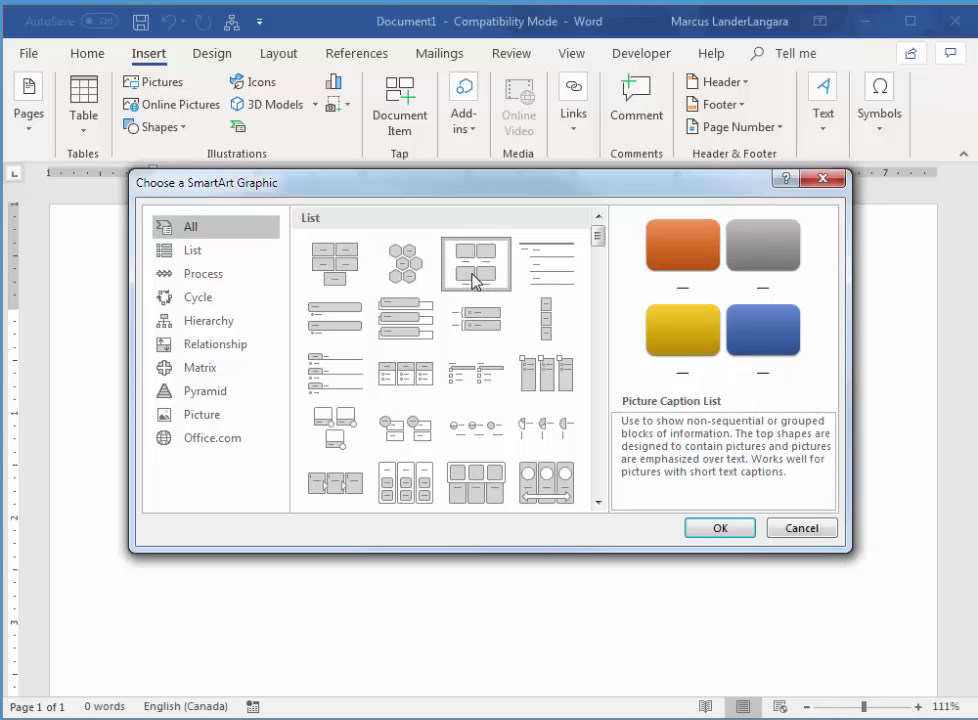
left_click(570, 278)
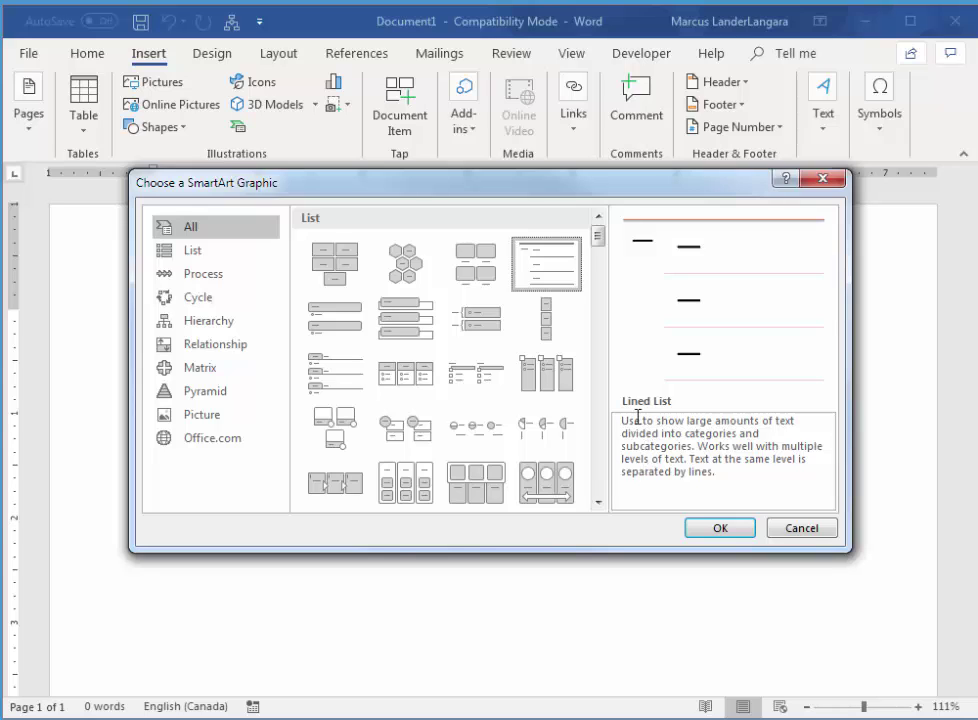
left_click(337, 323)
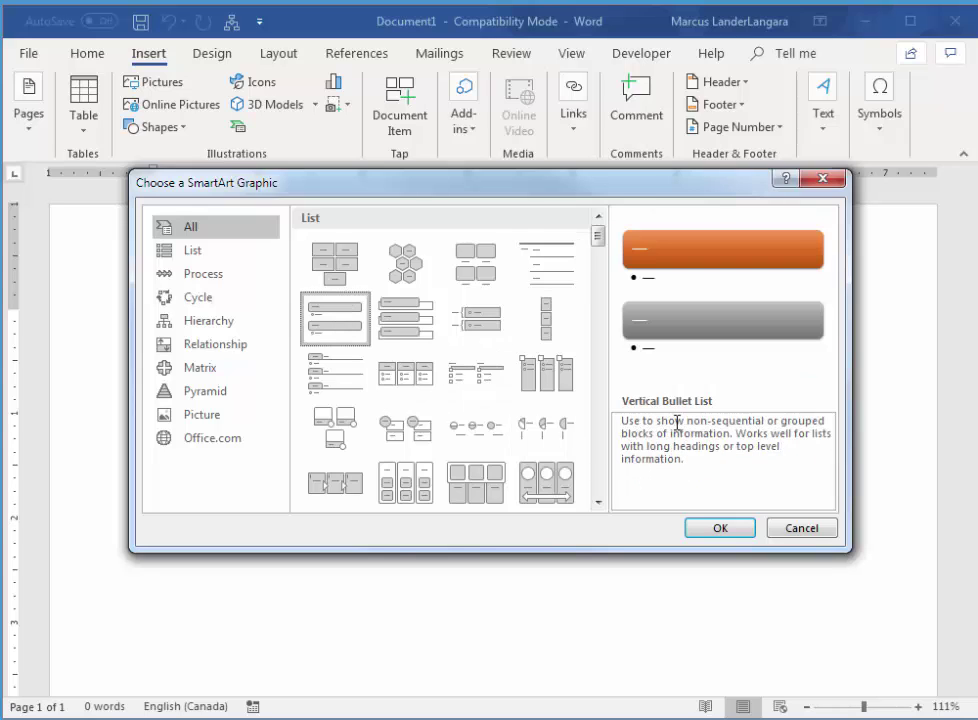
left_click(400, 322)
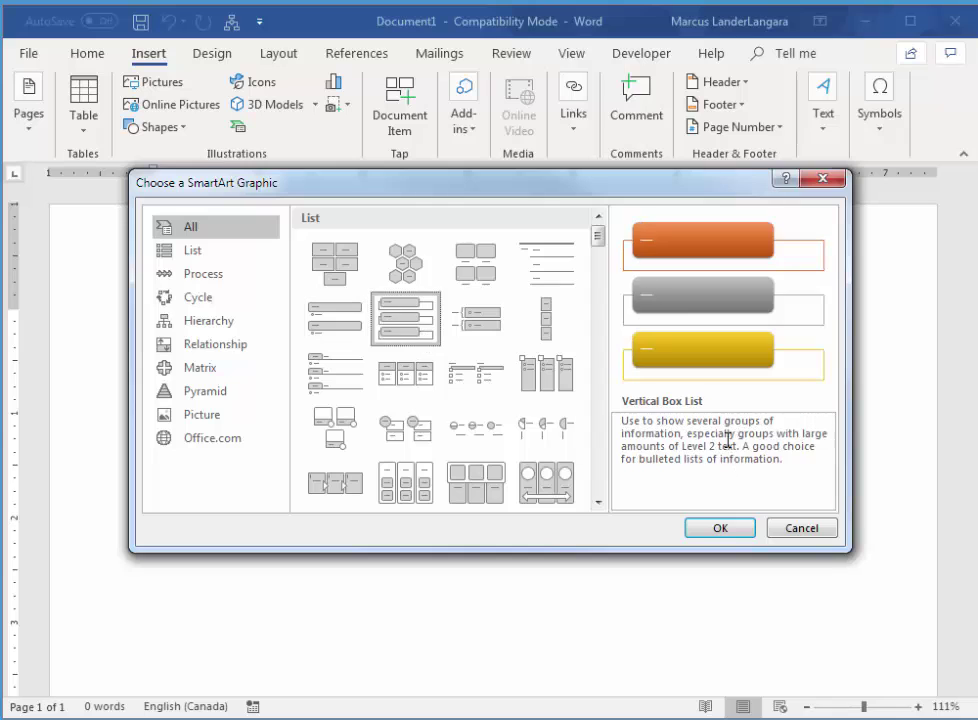
left_click(487, 326)
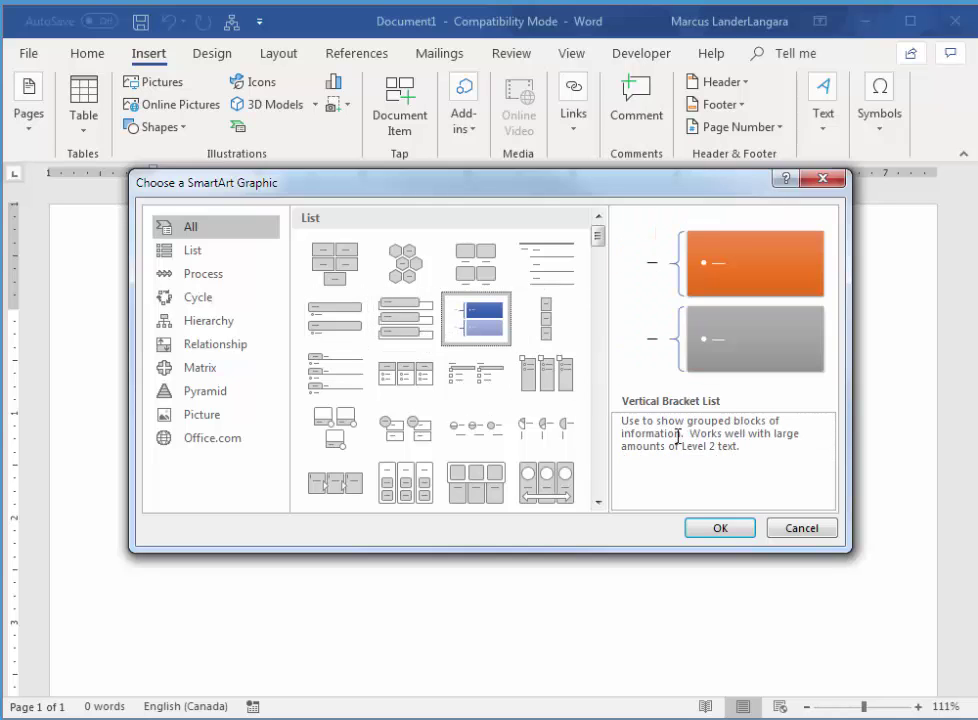
left_click(556, 340)
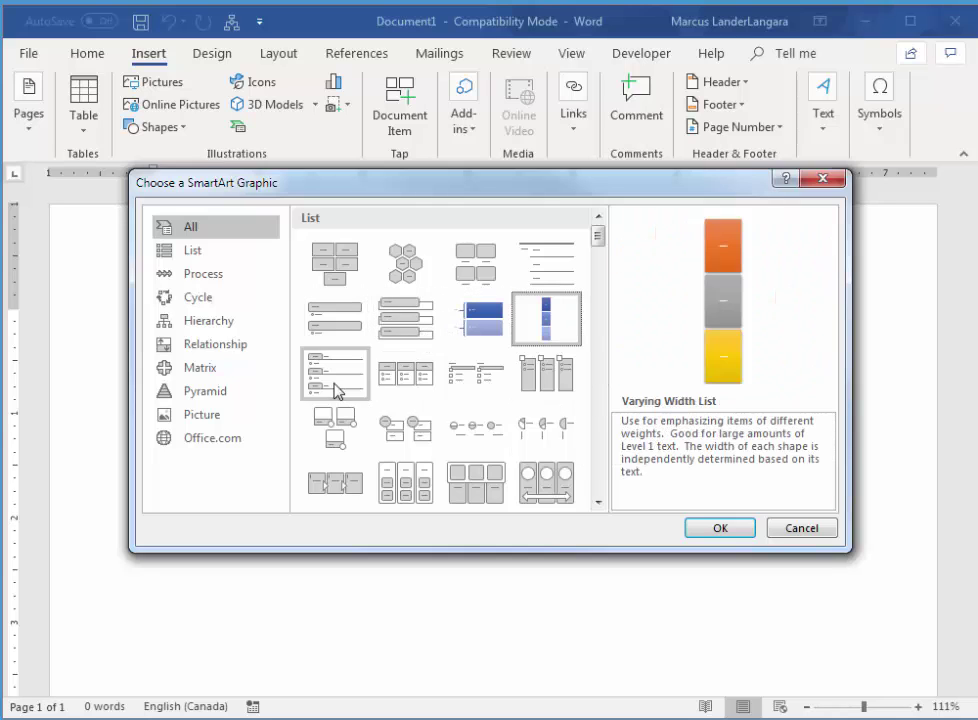
left_click(338, 391)
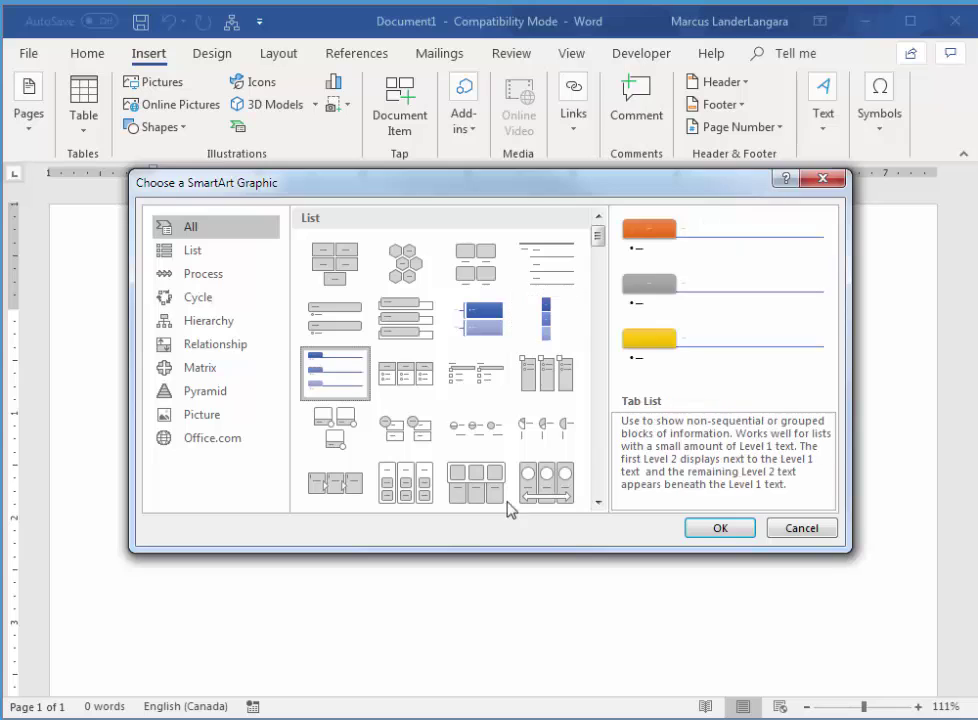
left_click(418, 385)
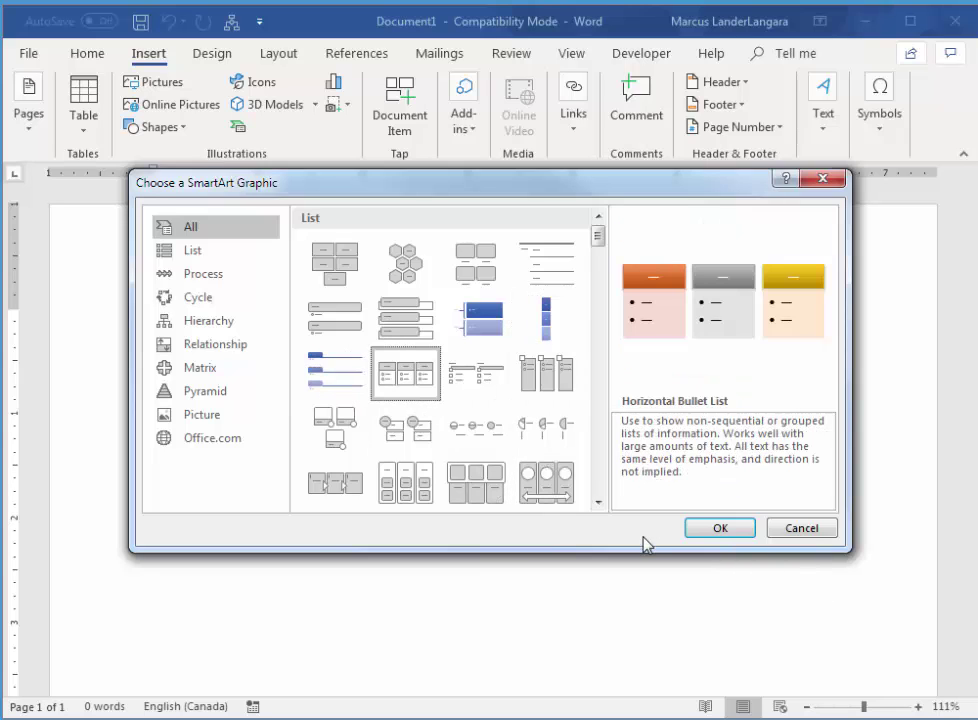
Step: Select the Continuous Block Process layout in the Process category
left_click(204, 276)
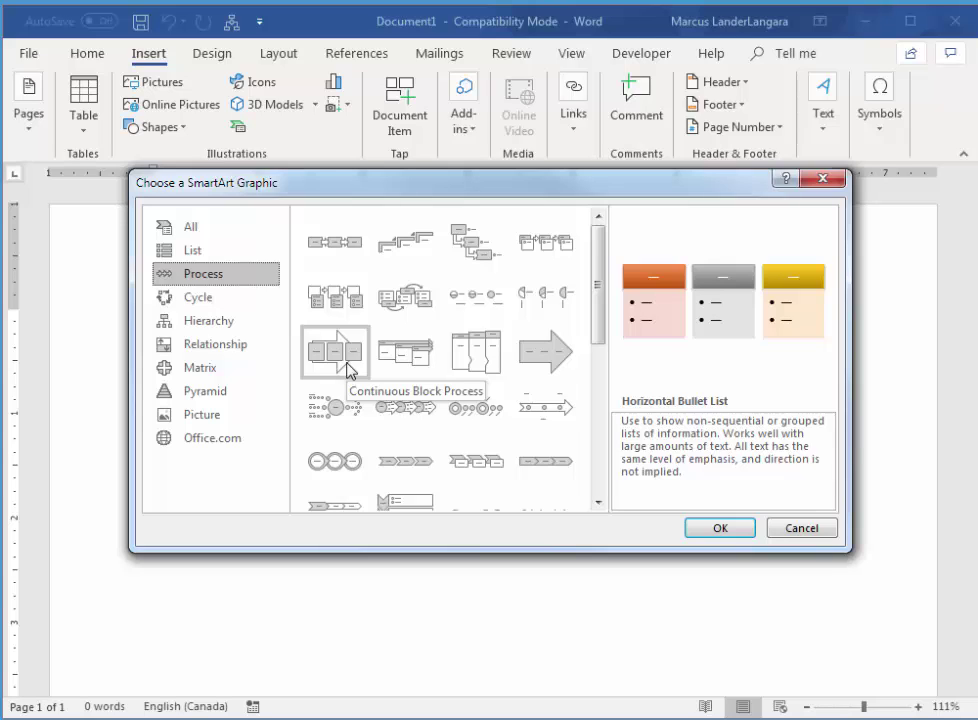
left_click(349, 370)
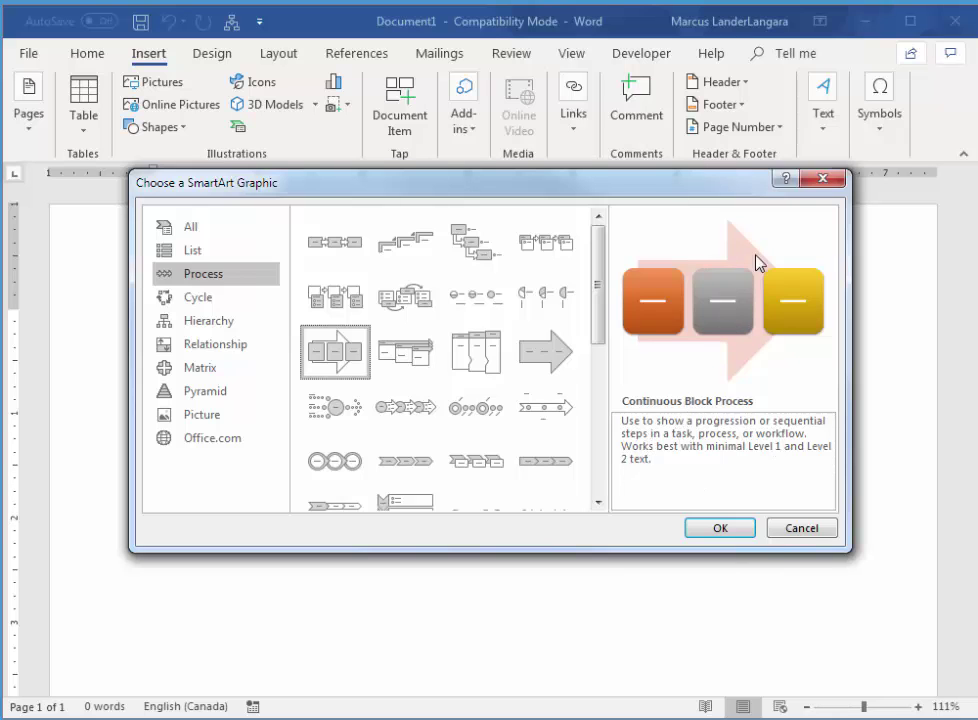
left_click_drag(657, 193, 640, 198)
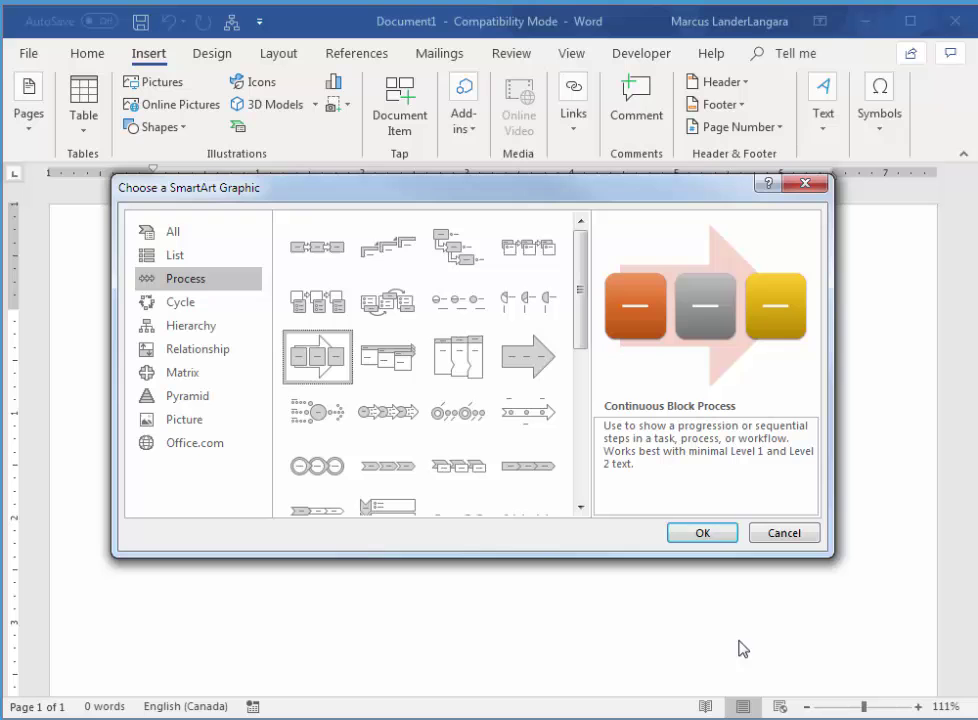
Step: Insert the three-box Continuous Block Process graphic and apply the Moderate Effect SmartArt style
left_click(702, 537)
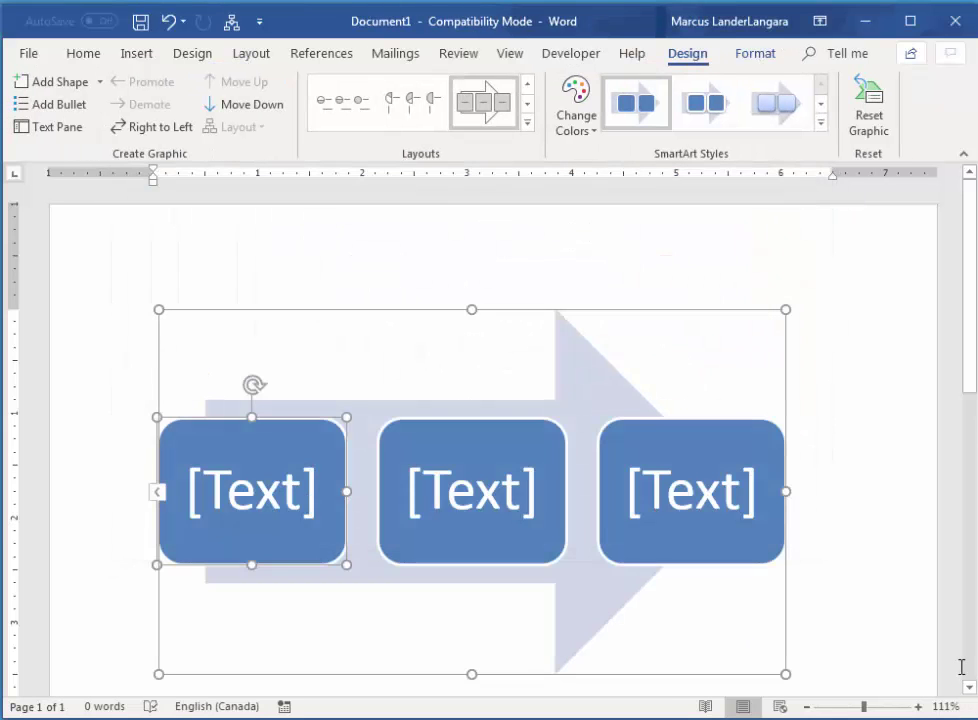
scroll(971, 389, "down", 1)
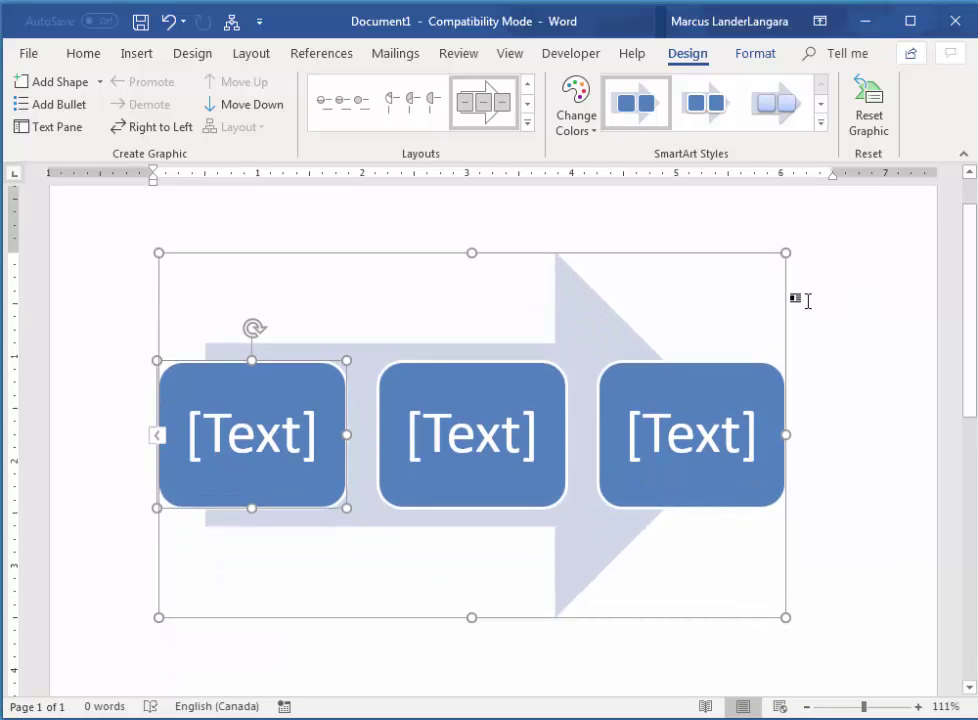
left_click(821, 122)
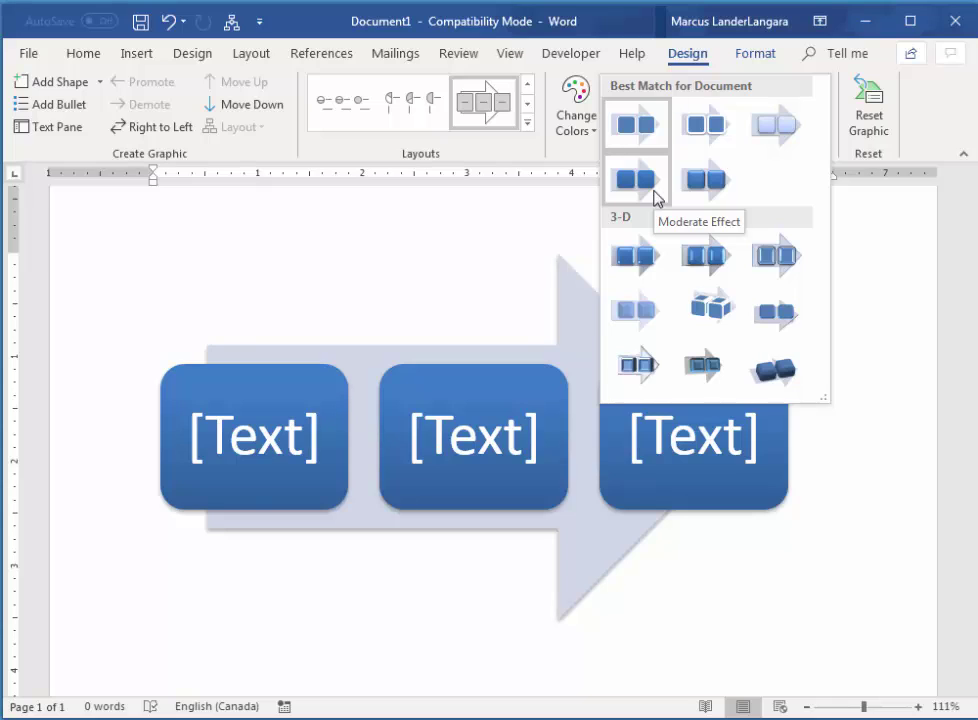
left_click(657, 197)
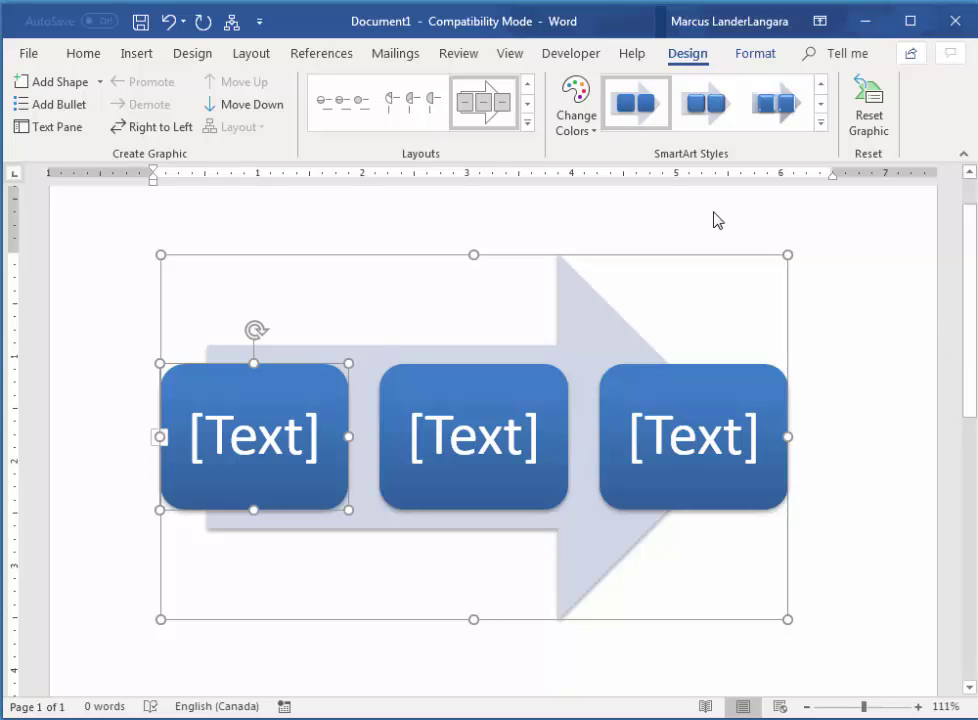
Step: Apply the first Colorful colour scheme, making the boxes red, green and purple
left_click(578, 134)
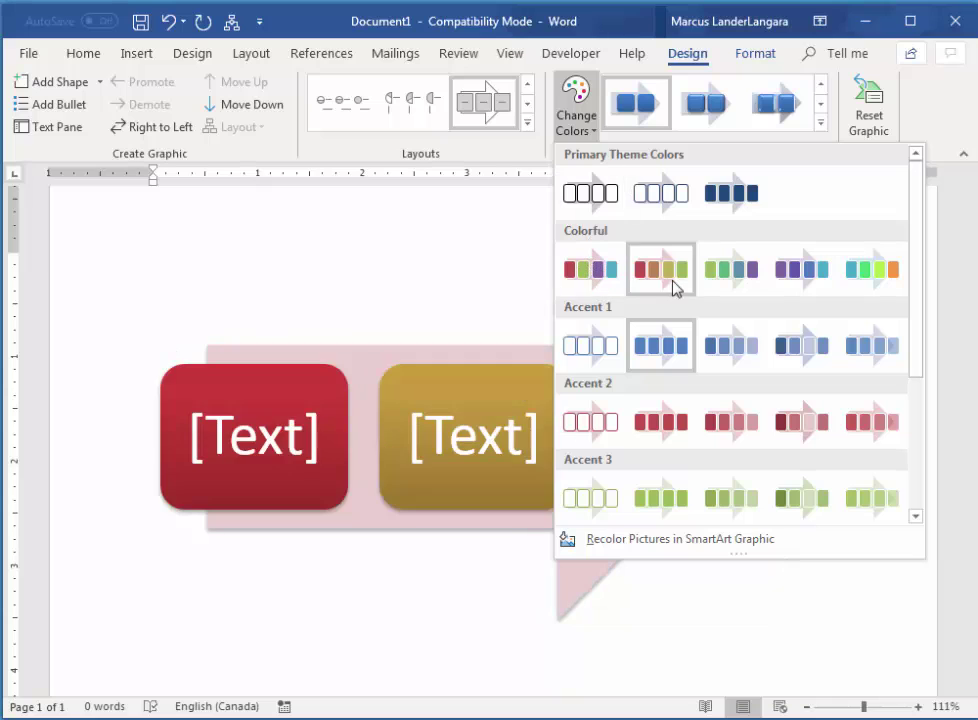
left_click(592, 268)
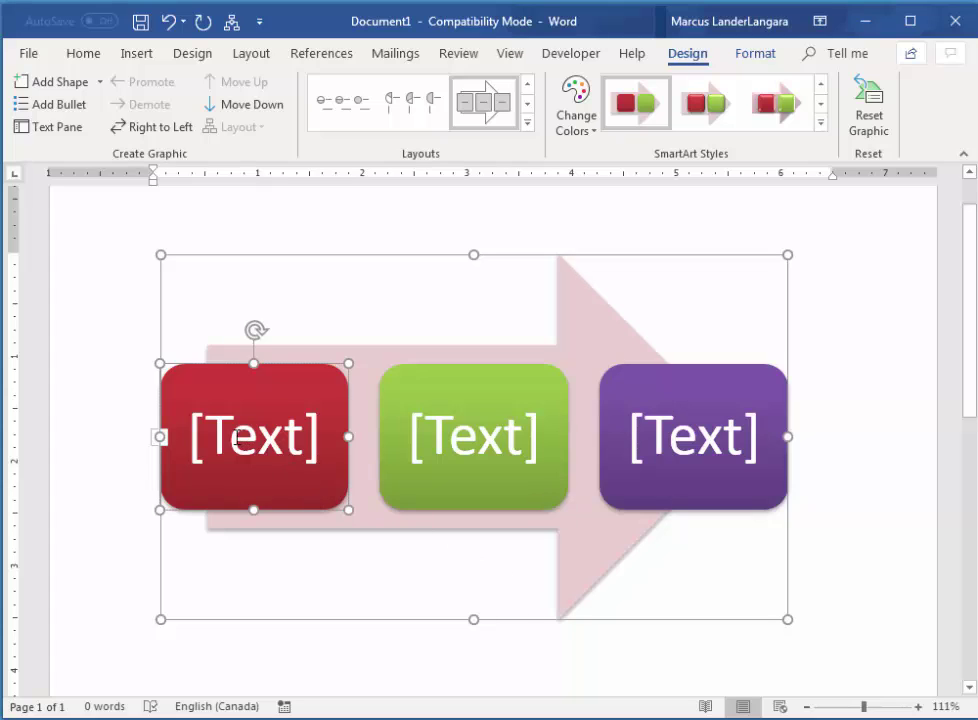
Step: Label the red box 'May/June' with 'A50 Finished' on a second line
left_click(235, 437)
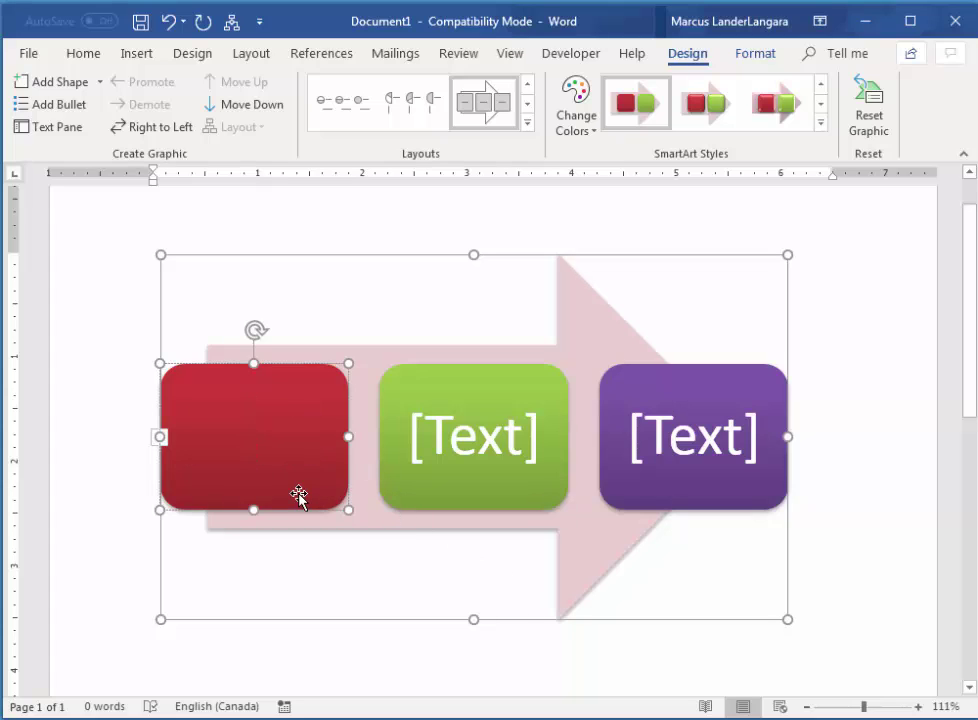
type("May/")
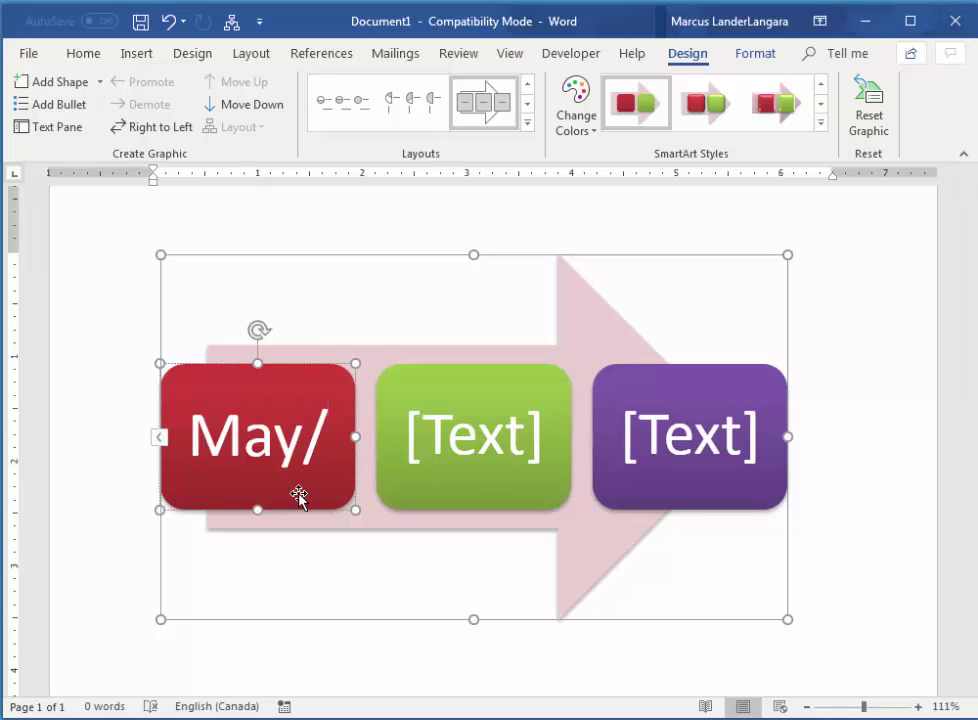
type("June")
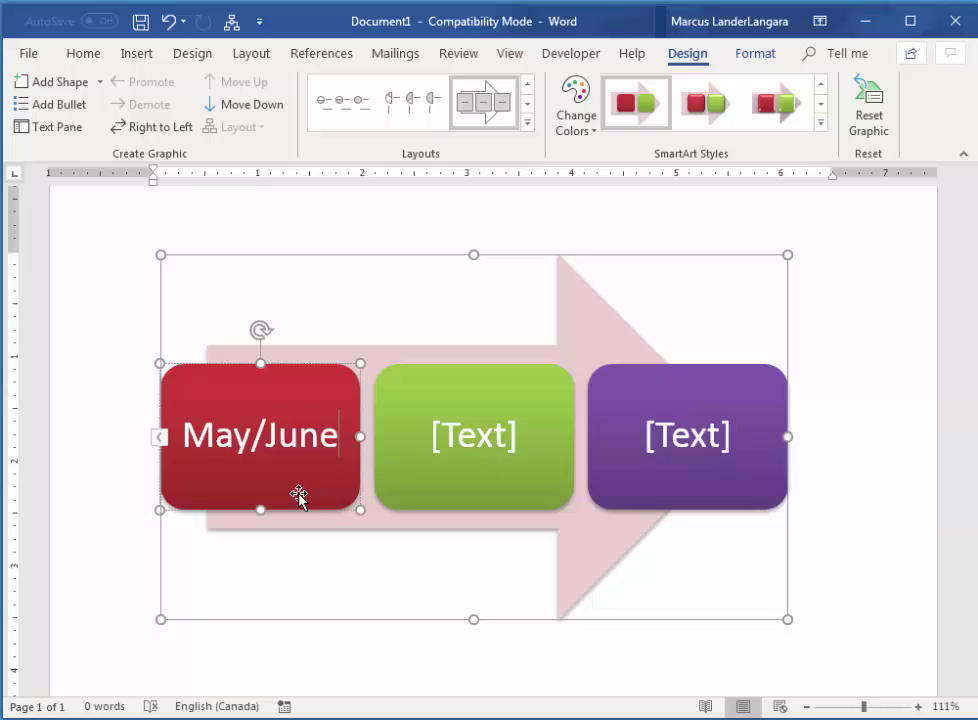
key("Return")
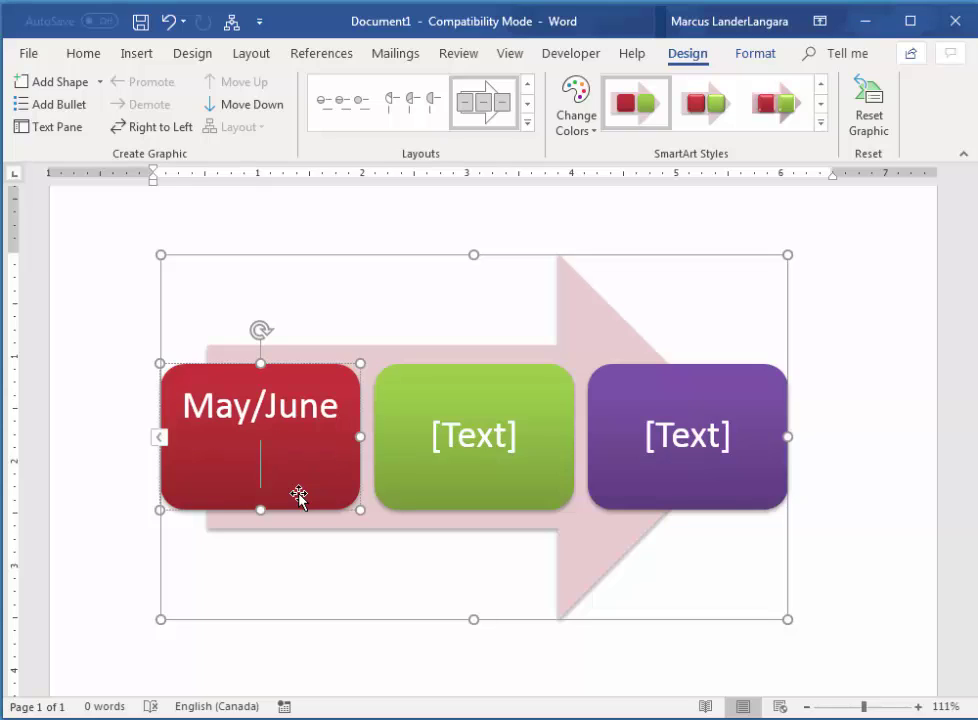
type("A50 Finishd")
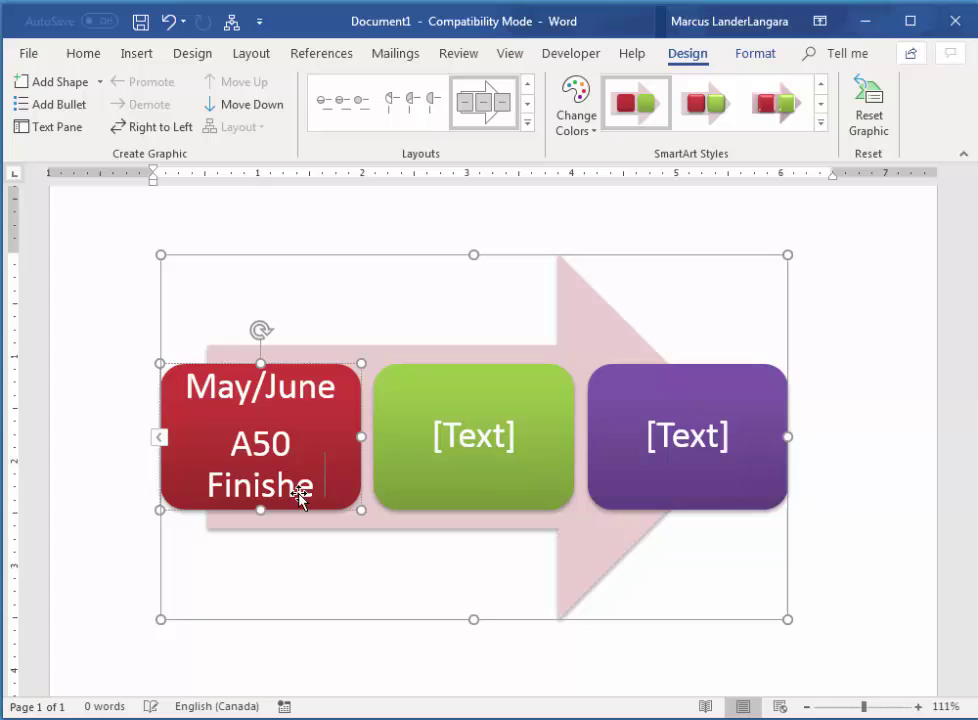
type("d")
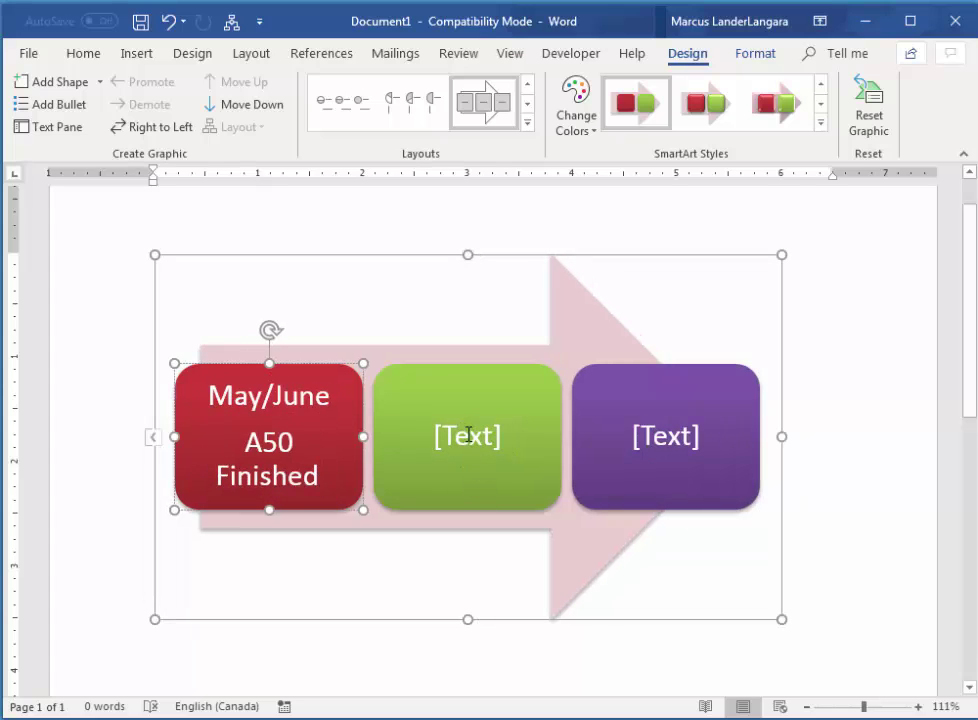
Step: Label the green box 'July' with 'Move Transportation' beneath it
left_click(550, 494)
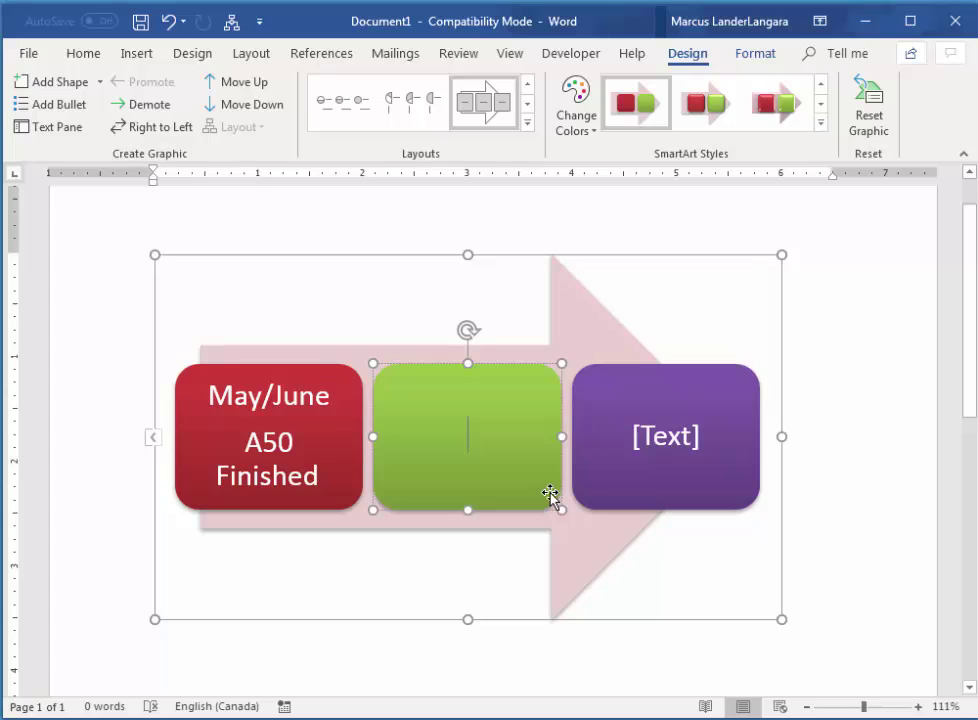
type("July")
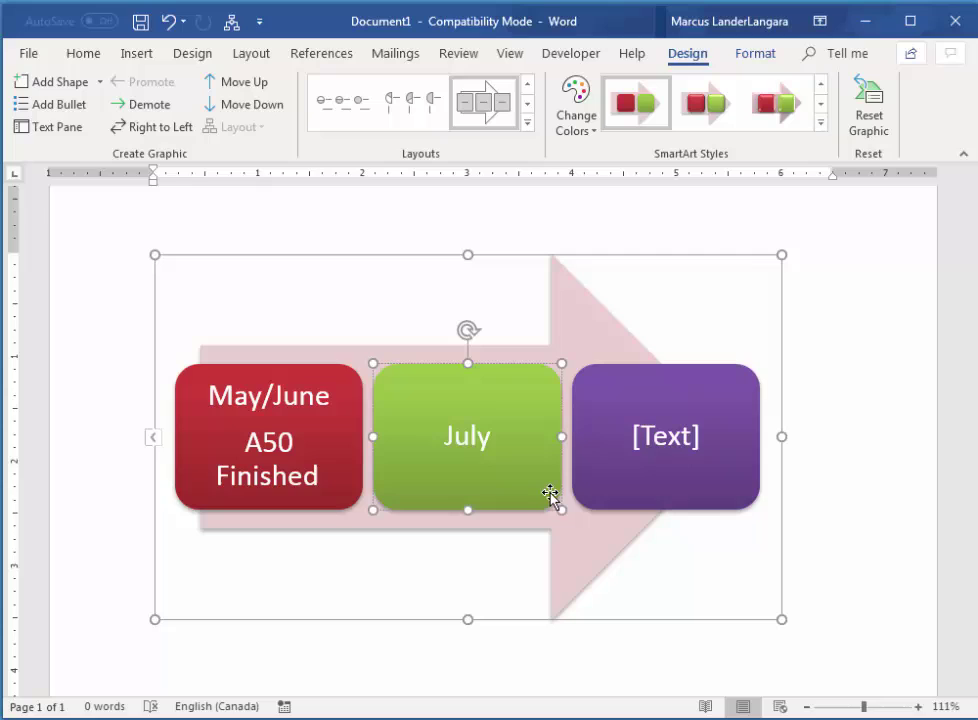
key("Return")
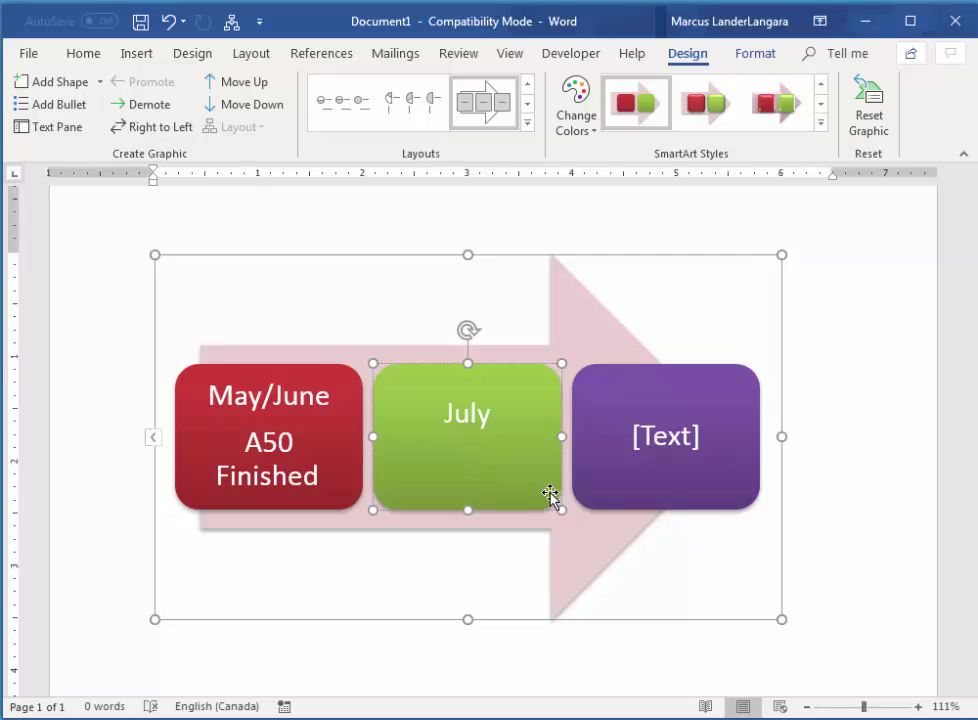
type("Move Transportation")
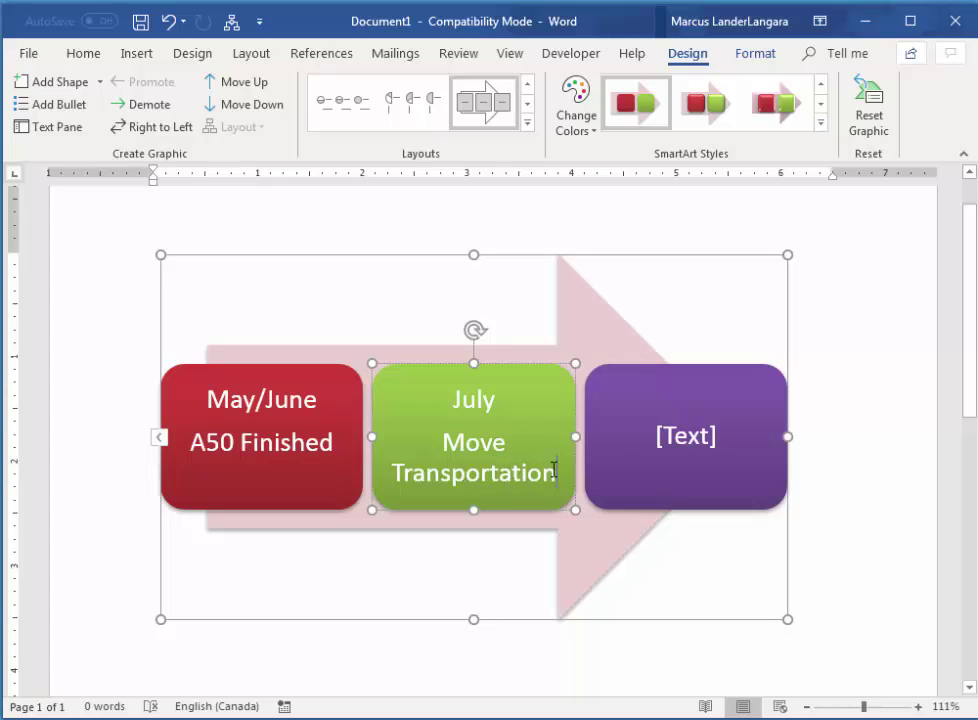
Step: Label the purple box 'August' with 'Move Security' beneath it
left_click(720, 452)
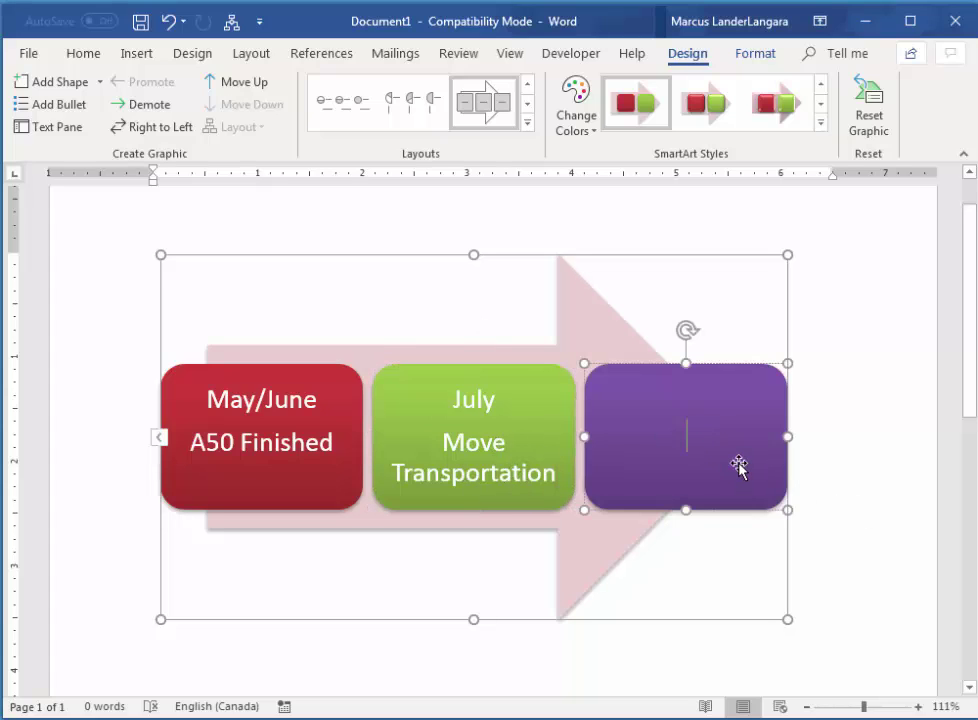
type("August")
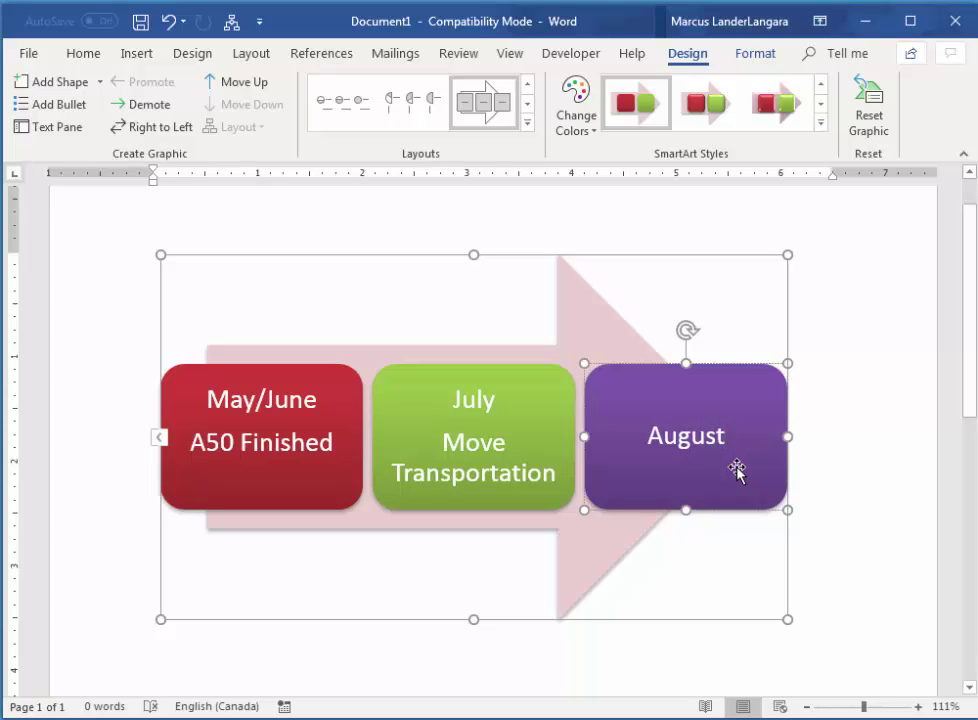
key("Return")
type("Move Security")
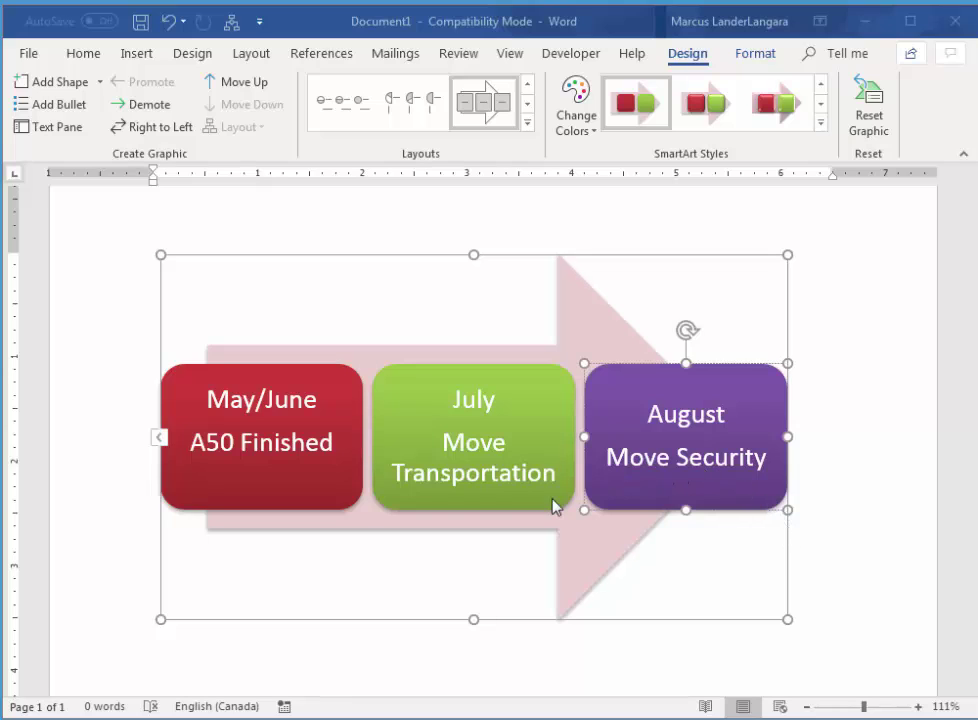
Step: Open the SmartArt Text Pane and add a fourth top-level item, 'September'
left_click(159, 443)
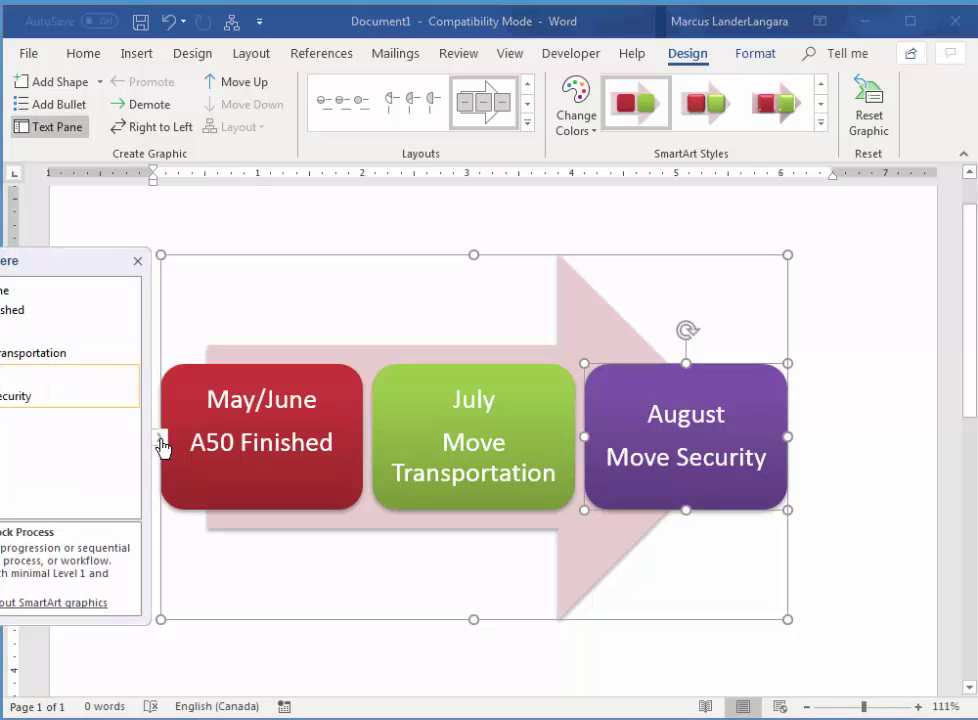
left_click_drag(92, 264, 320, 258)
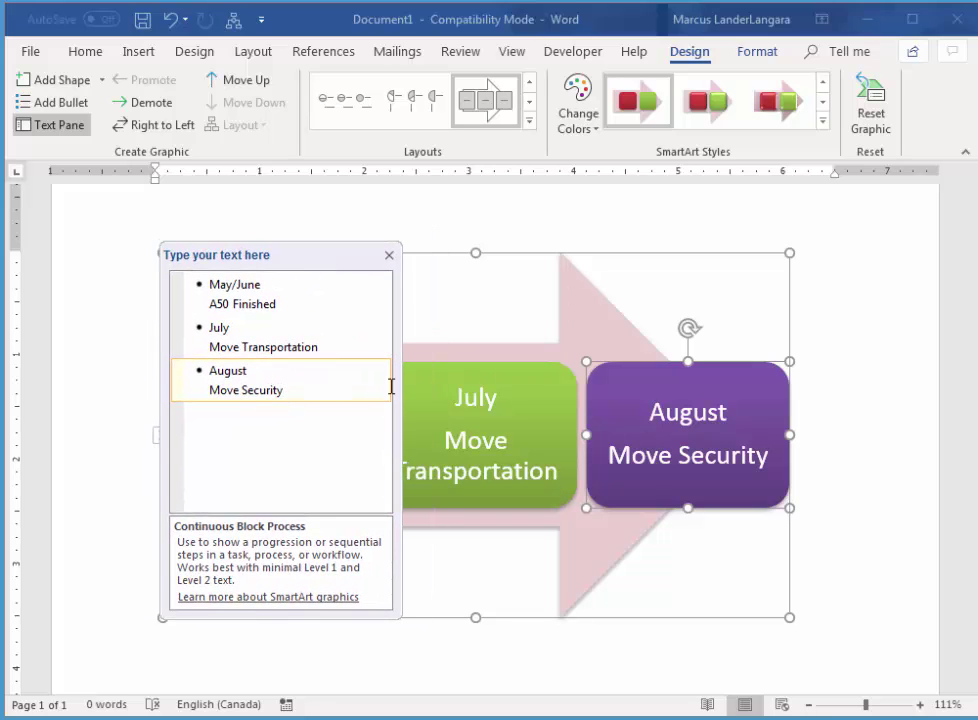
key("Return")
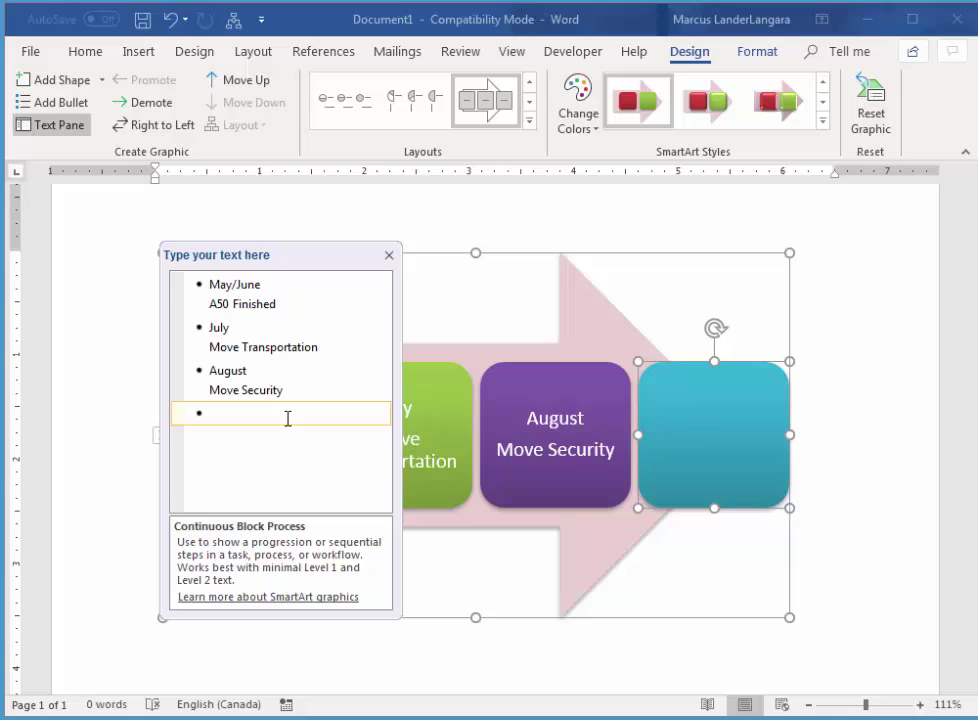
type("September")
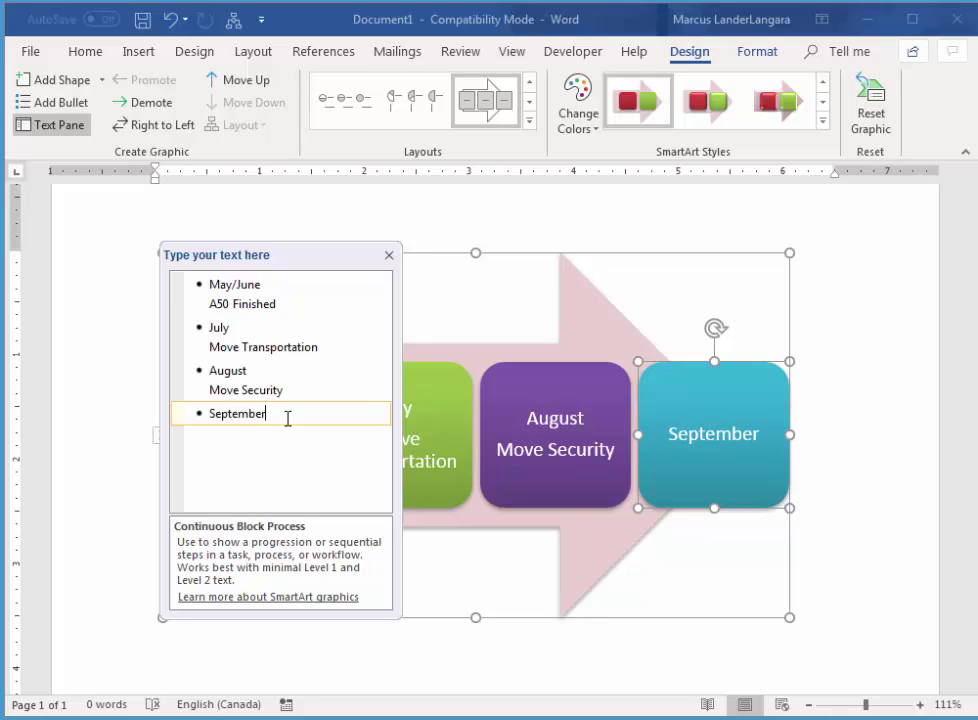
Step: Add indented sub-points 'Move HR' and 'Move front office' under September
key("Return")
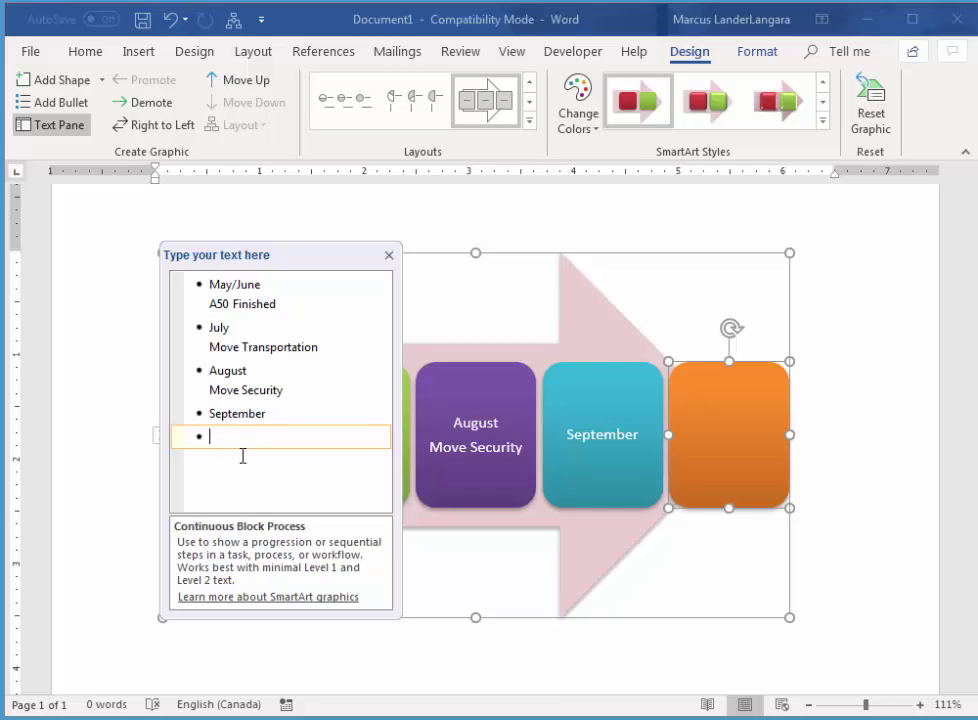
key("Tab")
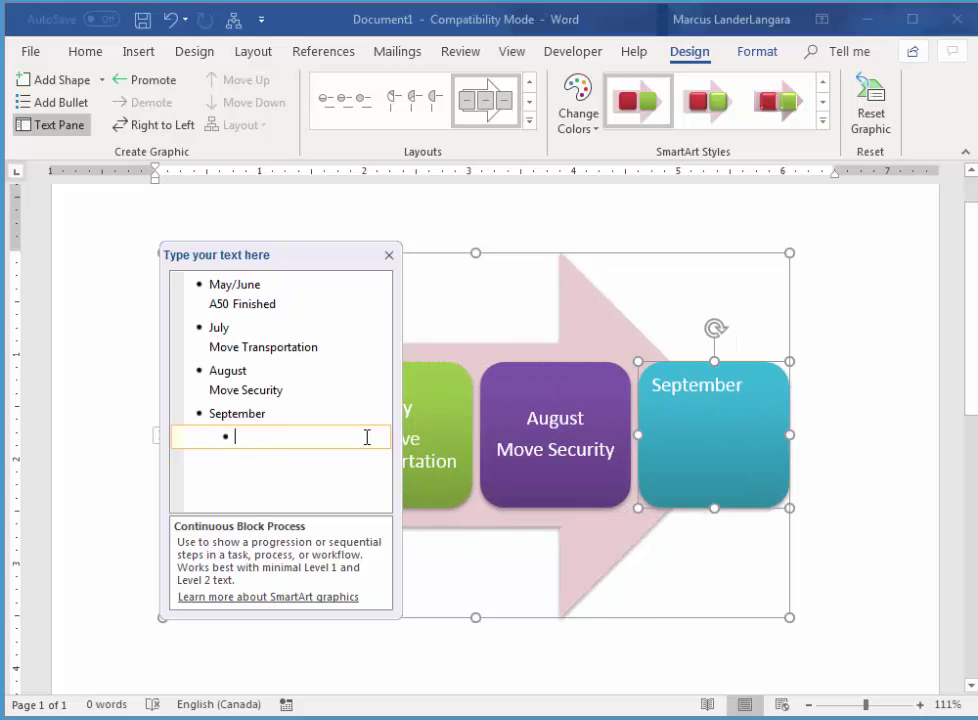
type("Move HR")
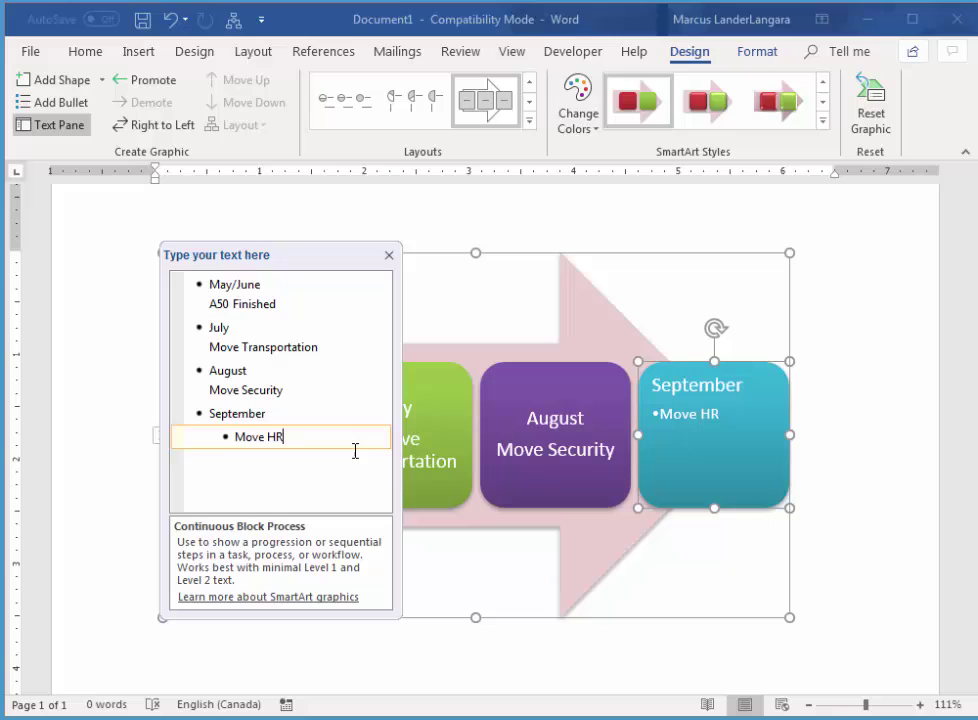
key("Return")
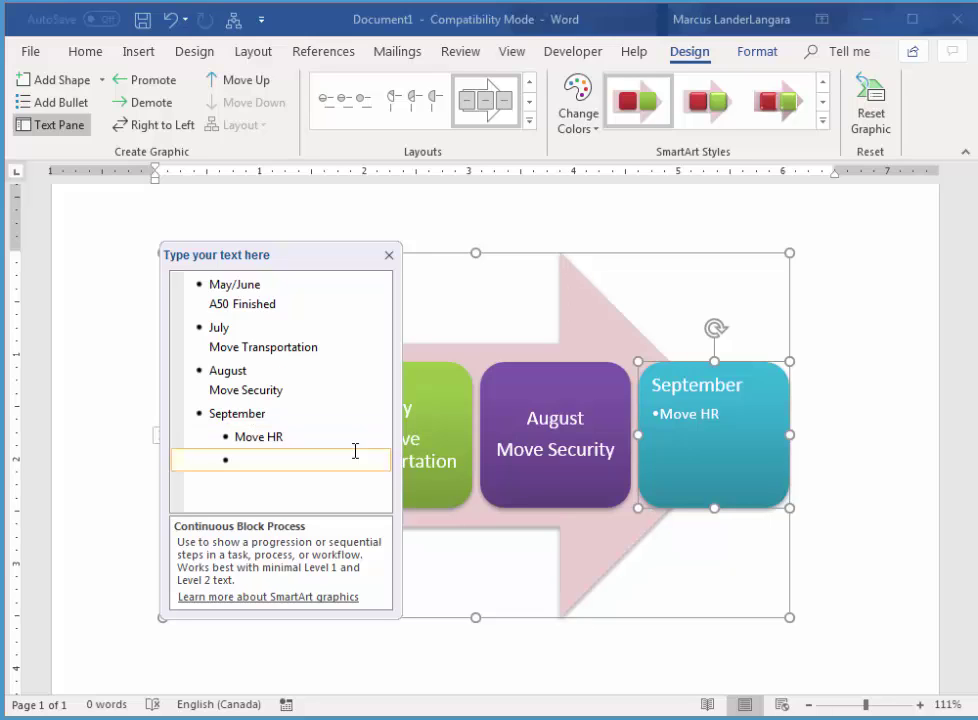
type("Move front office")
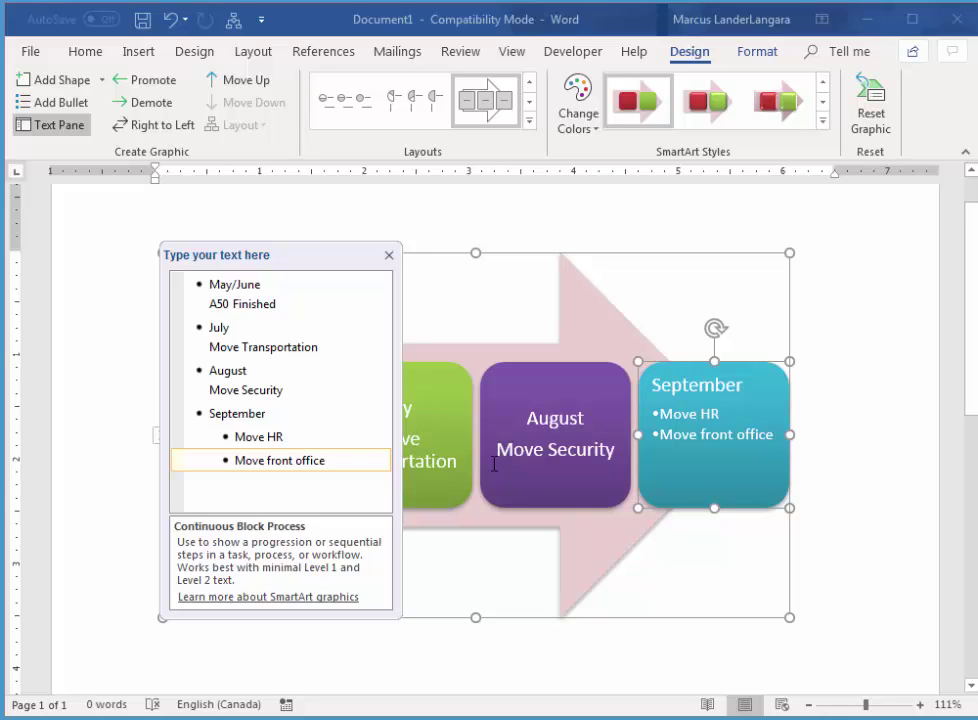
Step: Demote 'Move Security' and 'Move Transportation' to sub-points under August and July
left_click(223, 391)
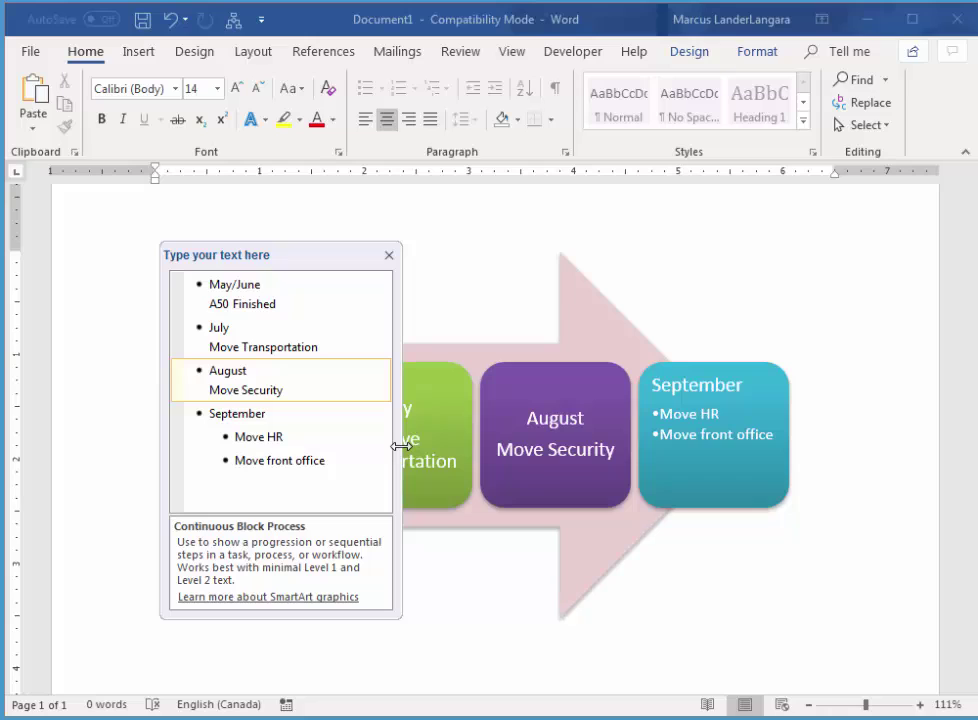
key("BackSpace")
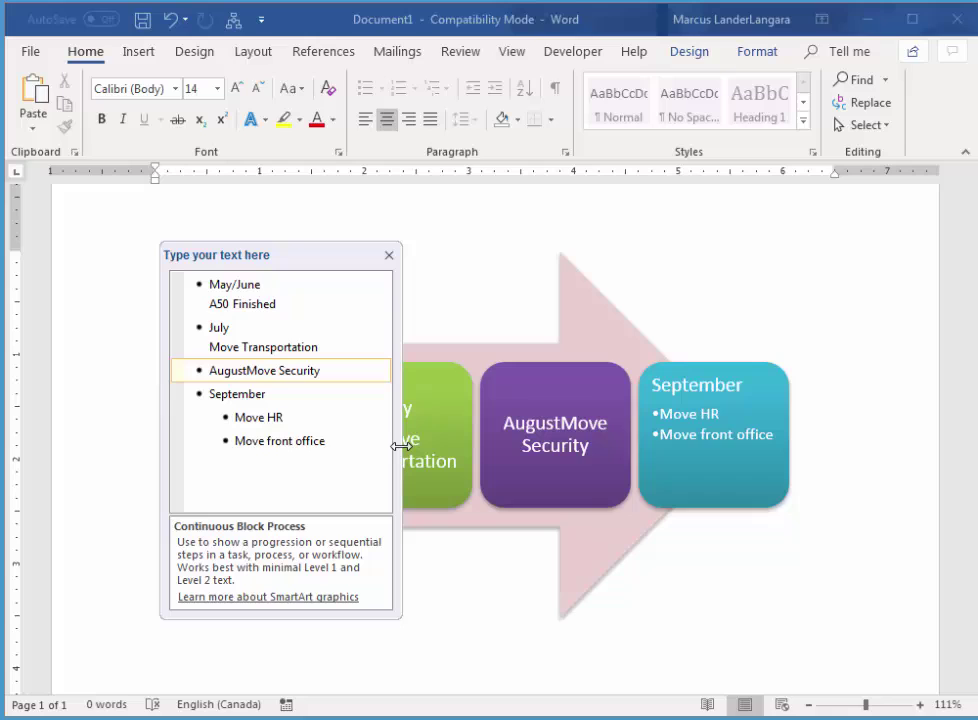
key("ctrl+z")
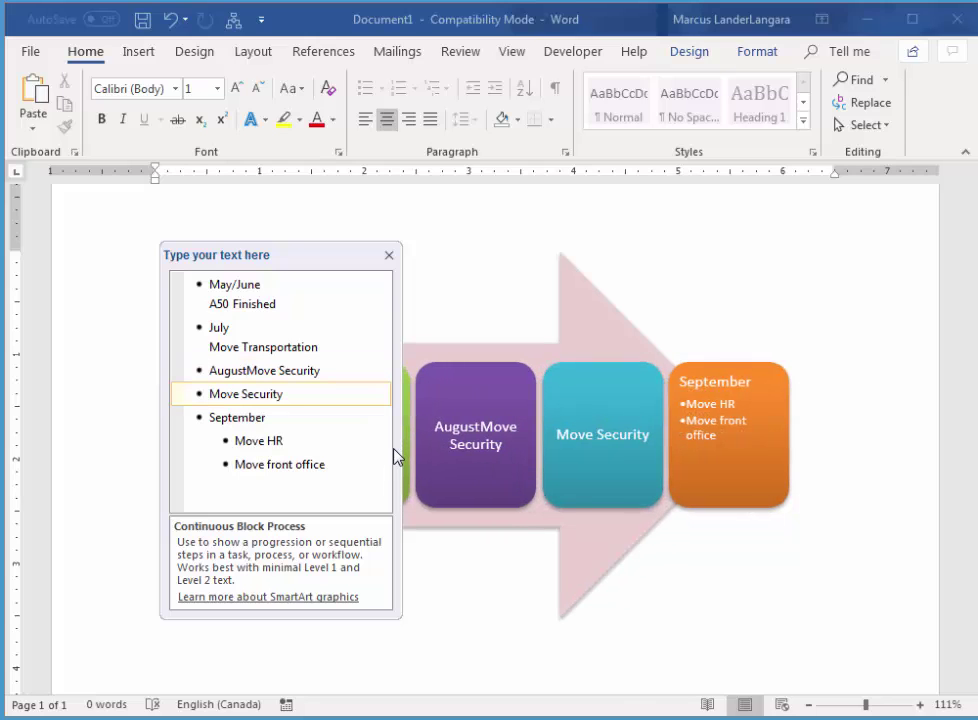
key("Tab")
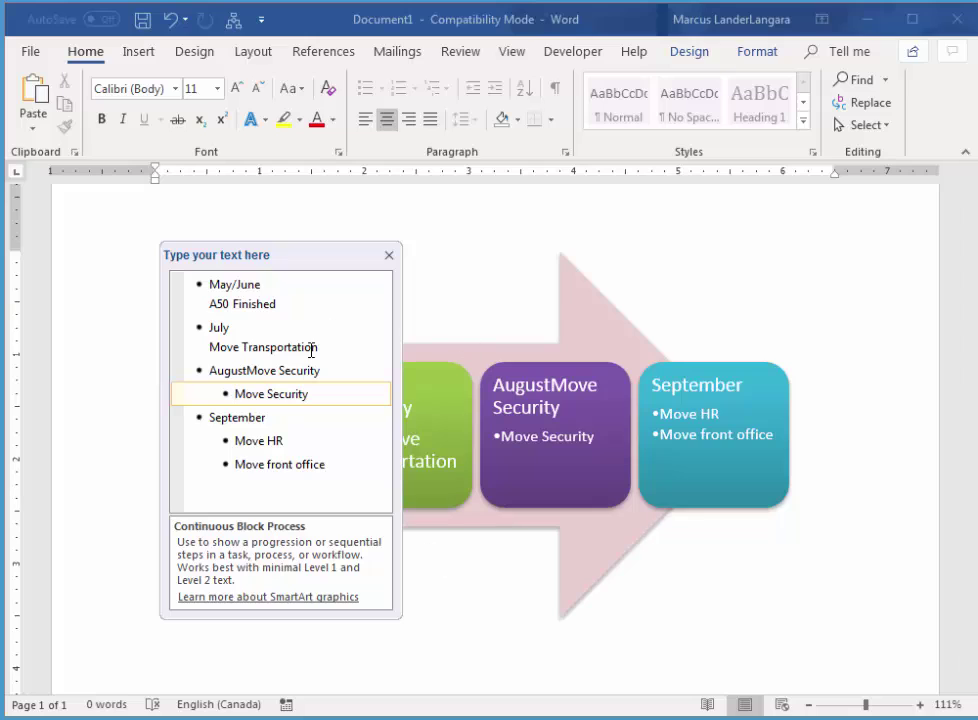
left_click(212, 348)
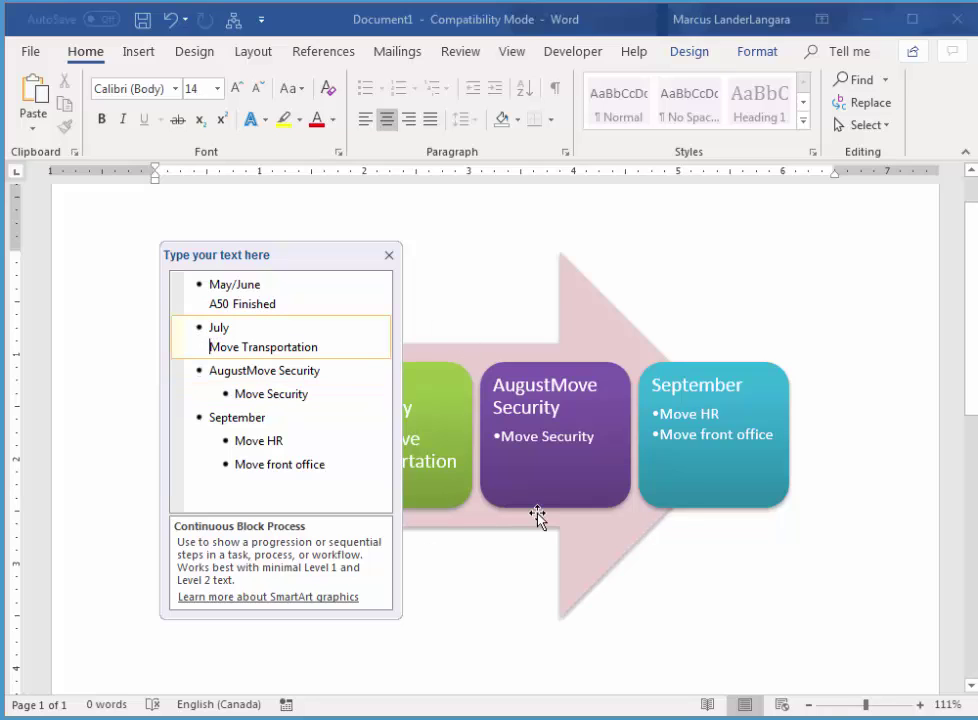
key("BackSpace")
key("Return")
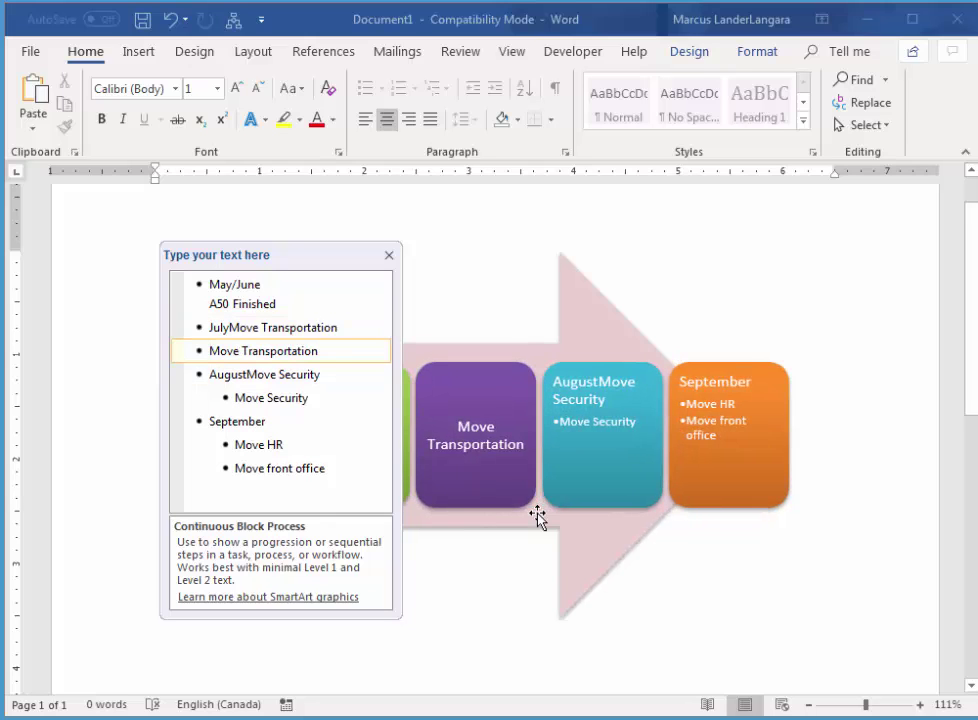
key("Tab")
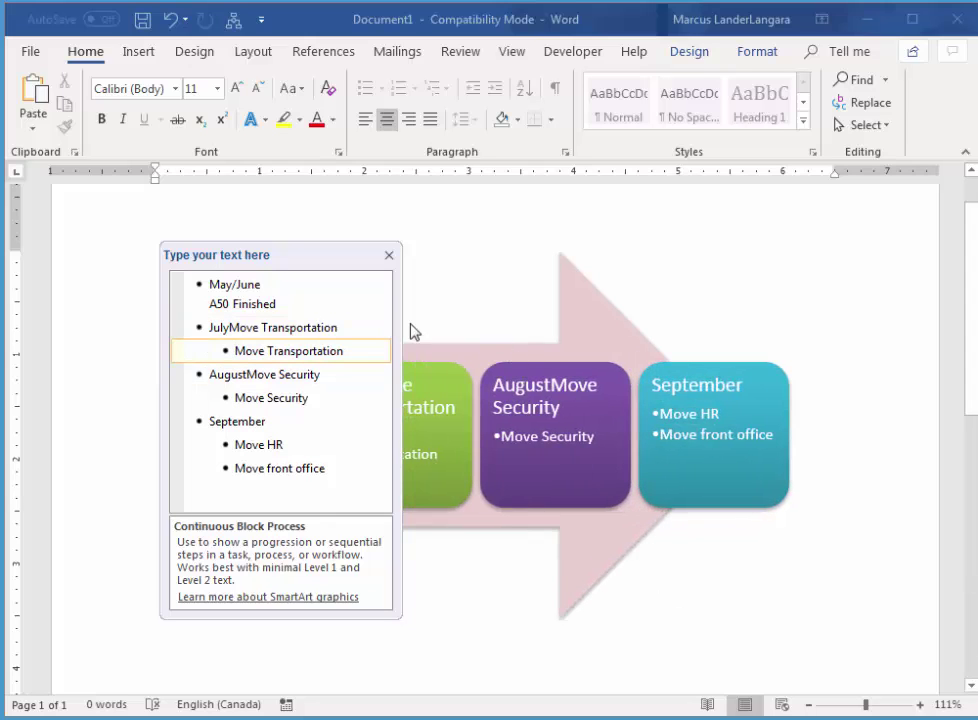
Step: Demote 'A50 Finished' to a bulleted sub-point under May/June
left_click(210, 304)
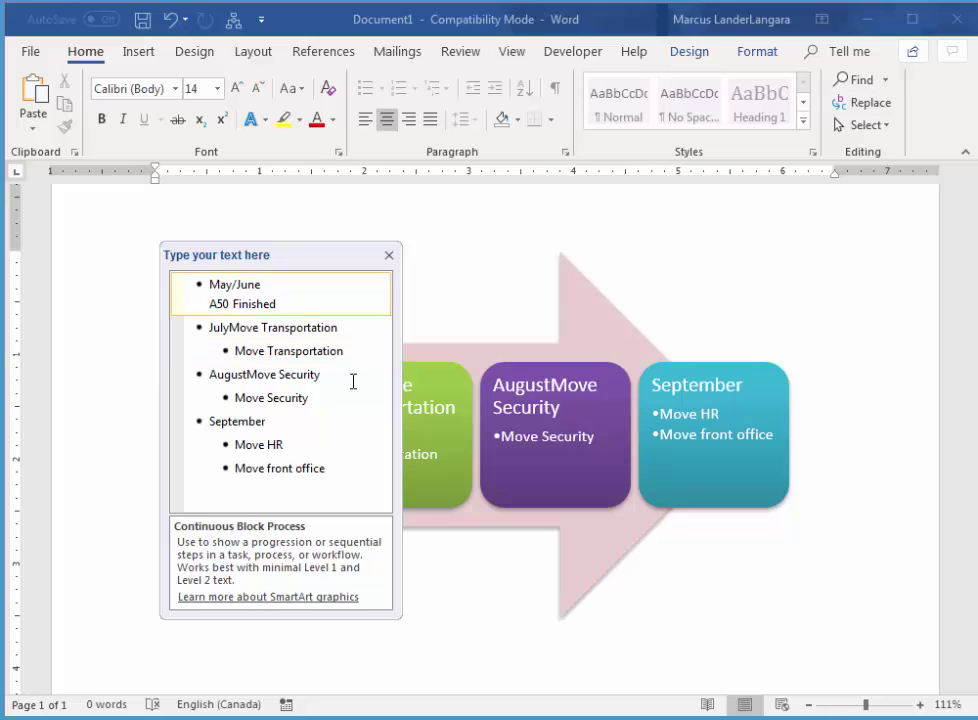
key("BackSpace")
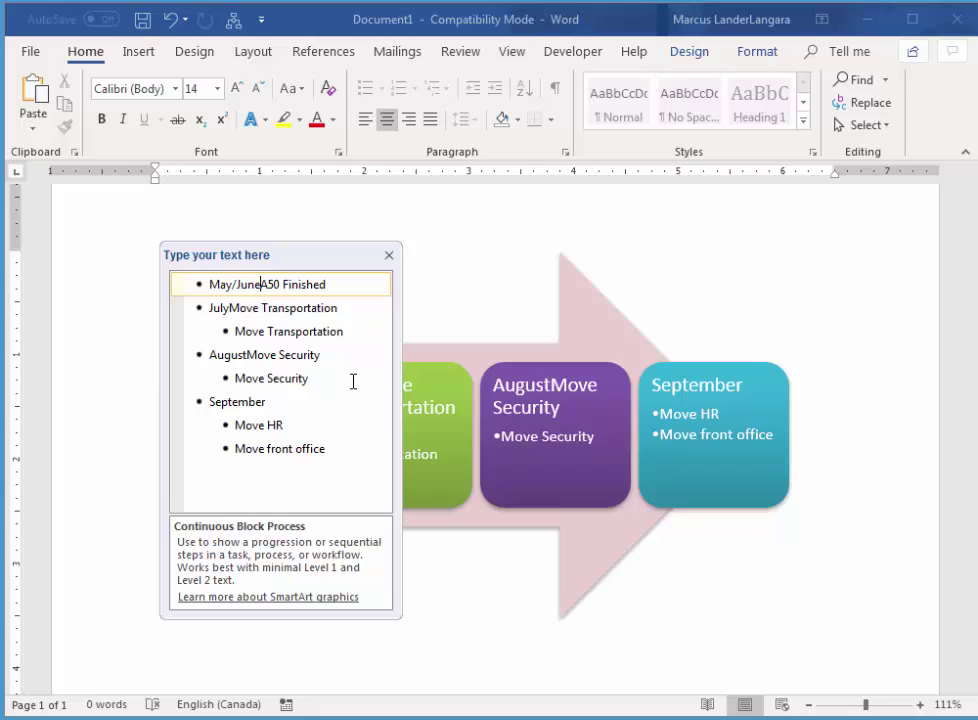
key("Return")
key("Tab")
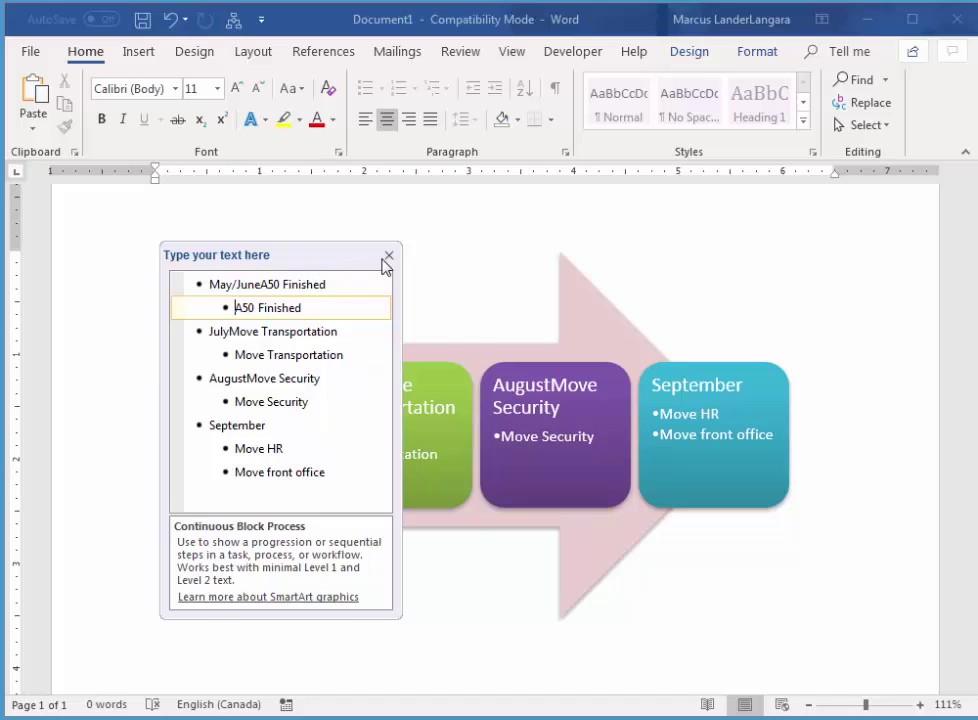
left_click_drag(390, 260, 291, 276)
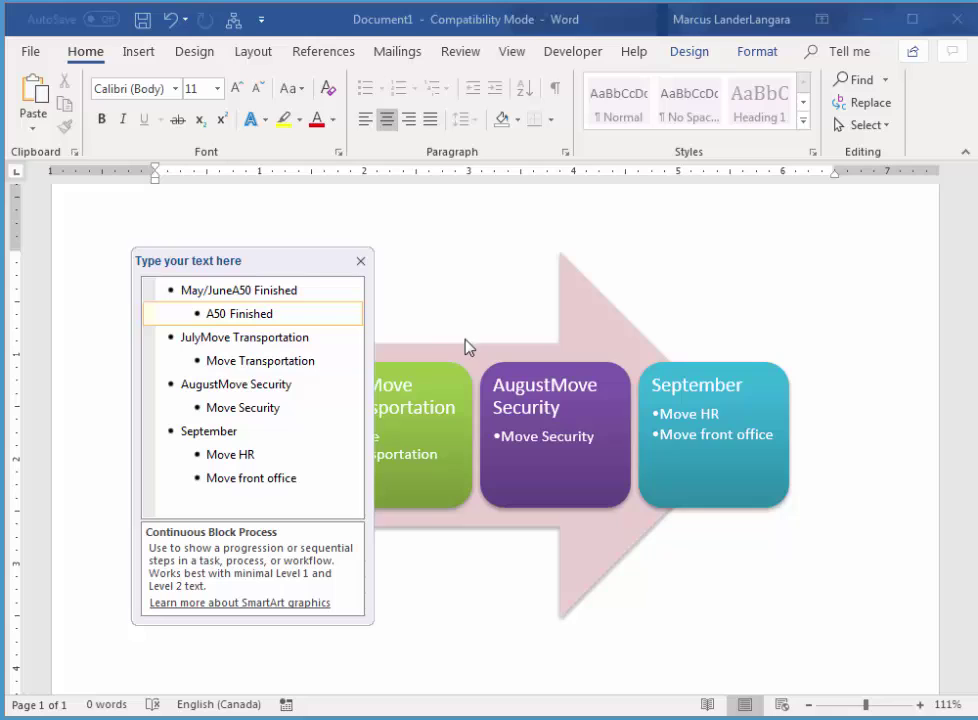
left_click(361, 262)
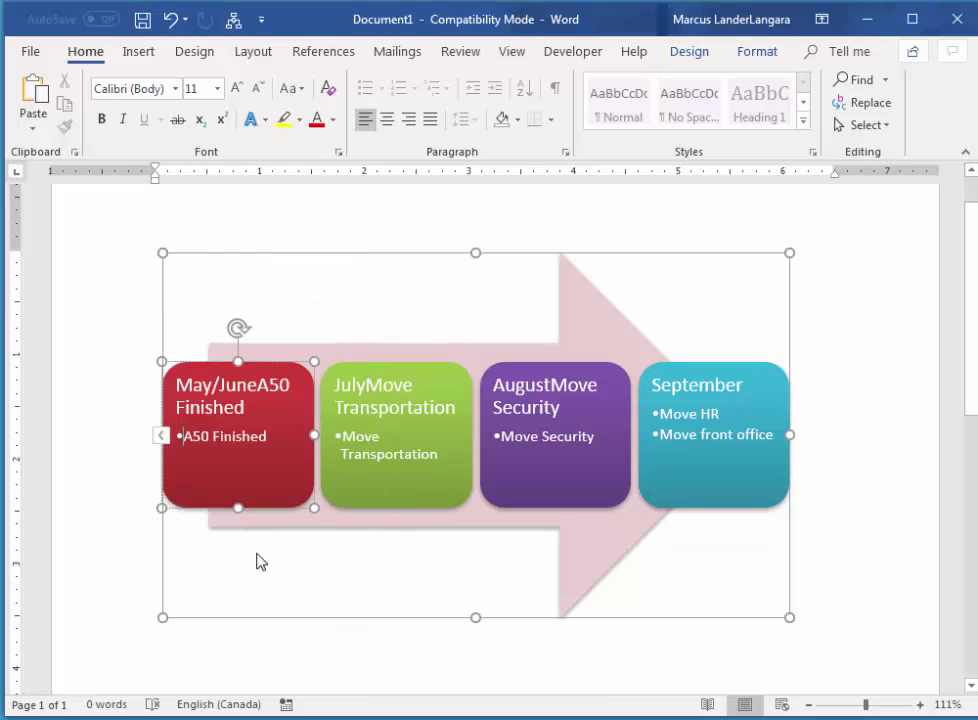
left_click(162, 438)
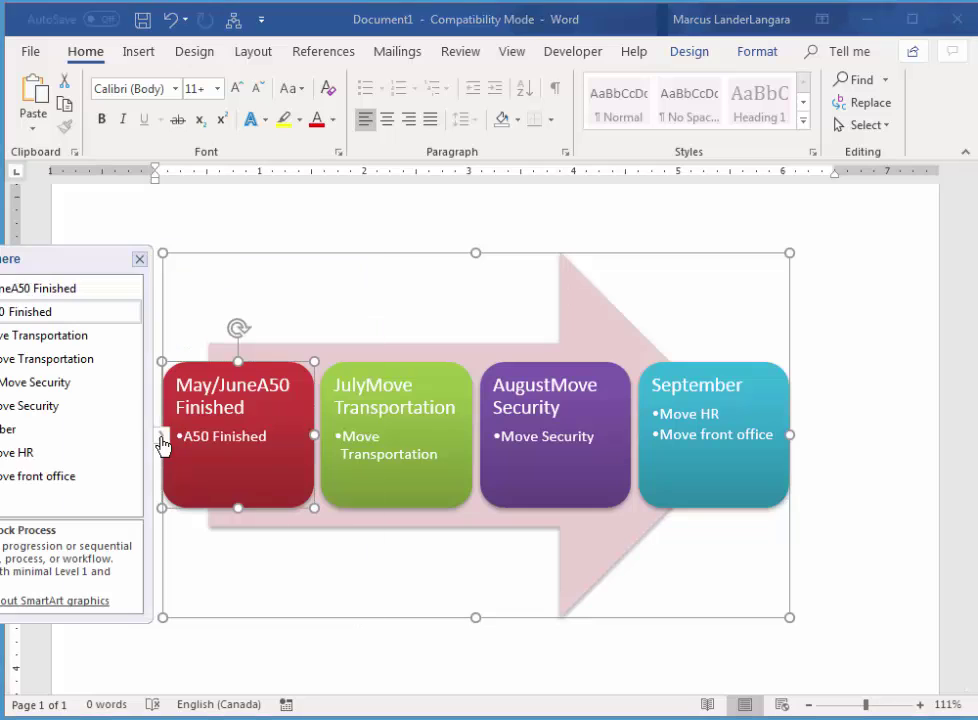
left_click_drag(96, 262, 220, 274)
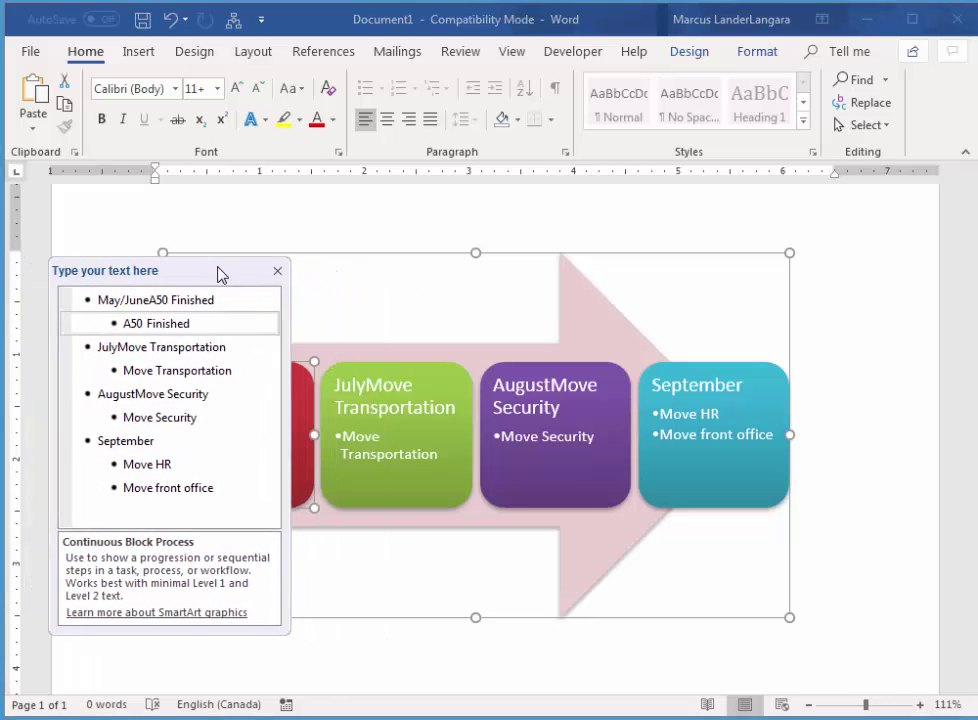
left_click(276, 272)
left_click(161, 437)
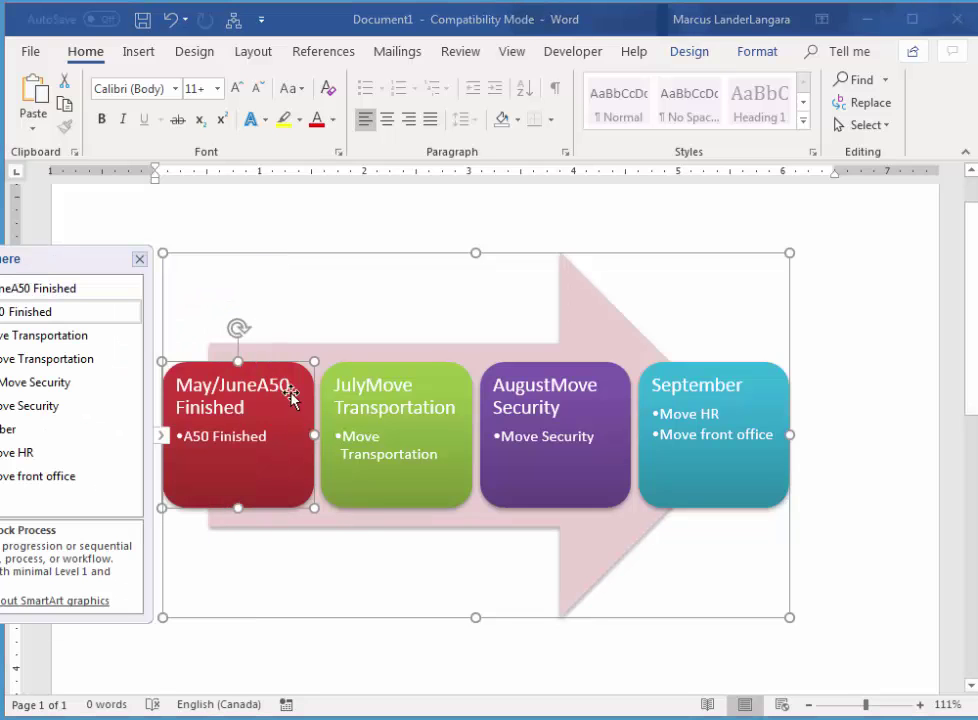
left_click_drag(70, 258, 196, 255)
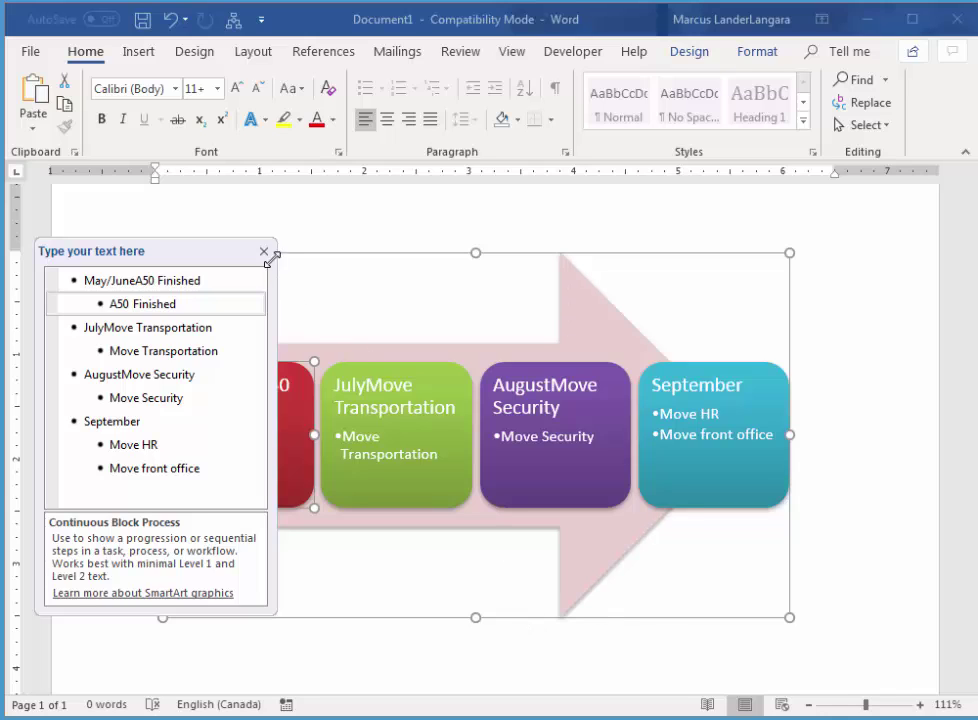
left_click(263, 253)
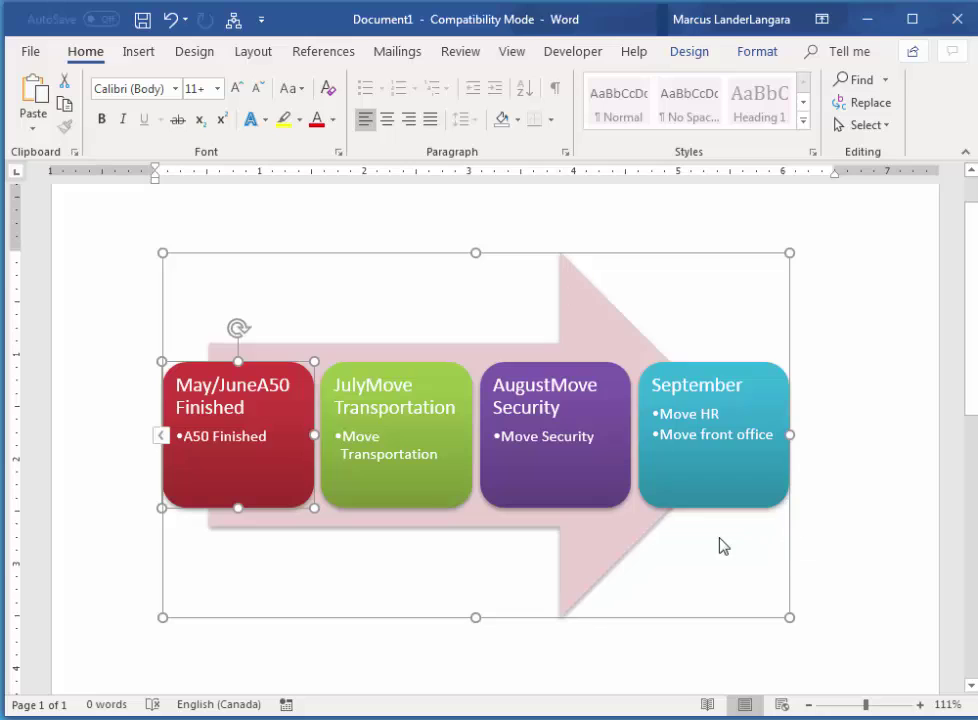
Step: Select the green July block and show its SmartArt Format shape tools
left_click(402, 488)
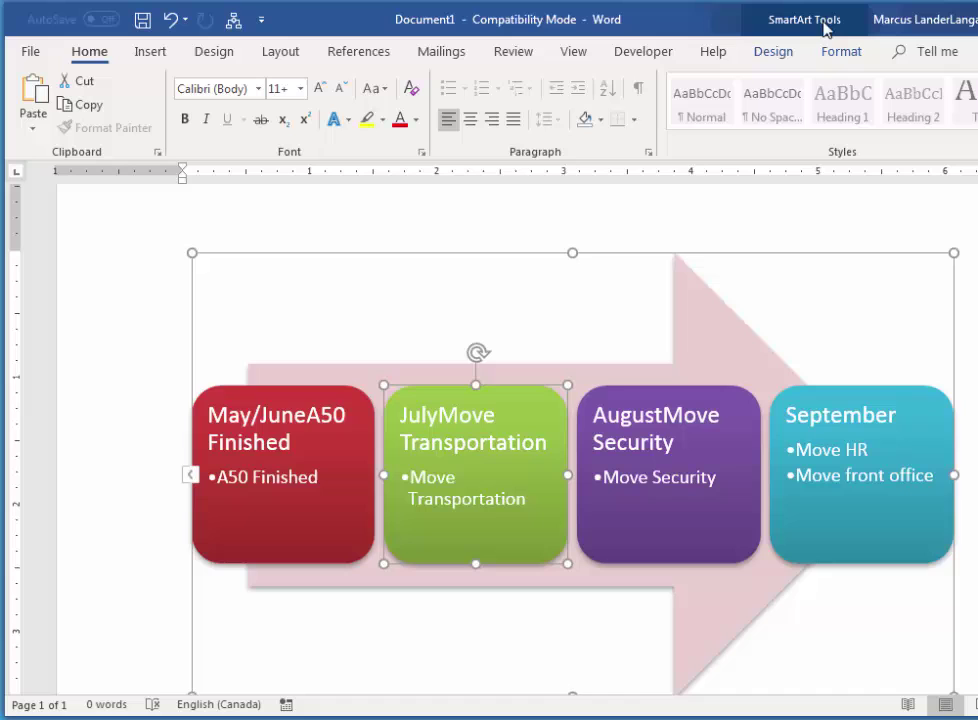
left_click(783, 59)
left_click(844, 56)
left_click(776, 53)
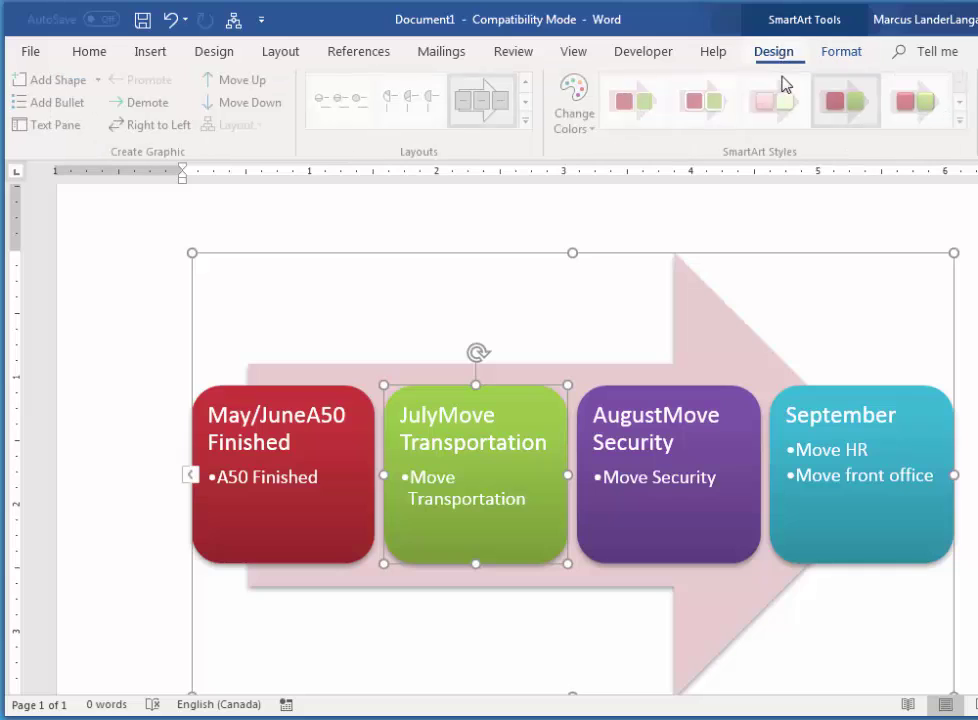
left_click(838, 56)
left_click(774, 51)
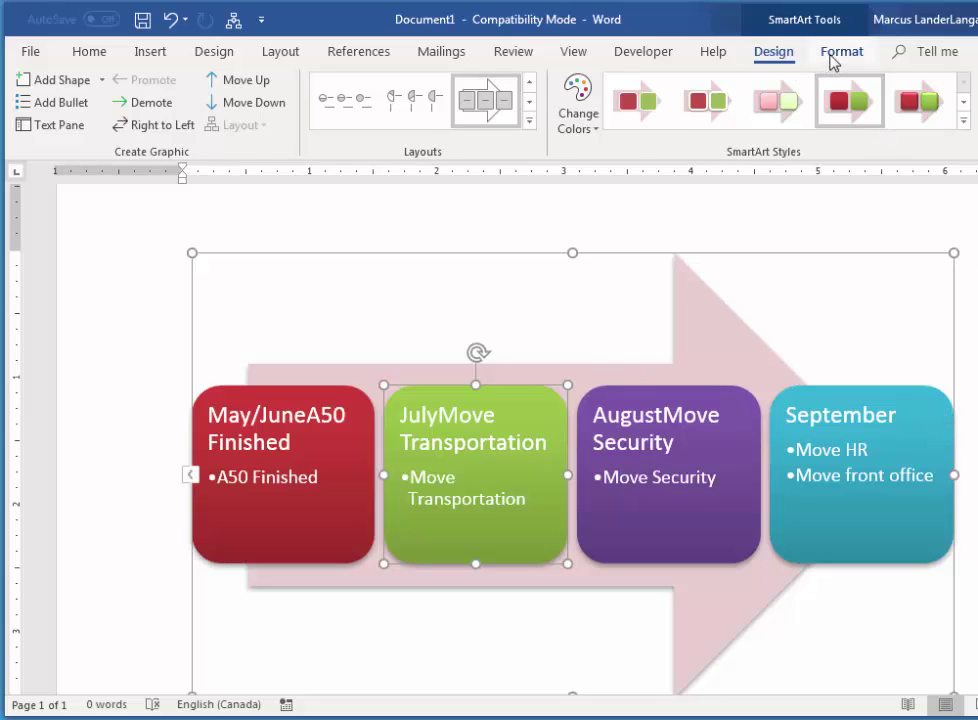
left_click(838, 53)
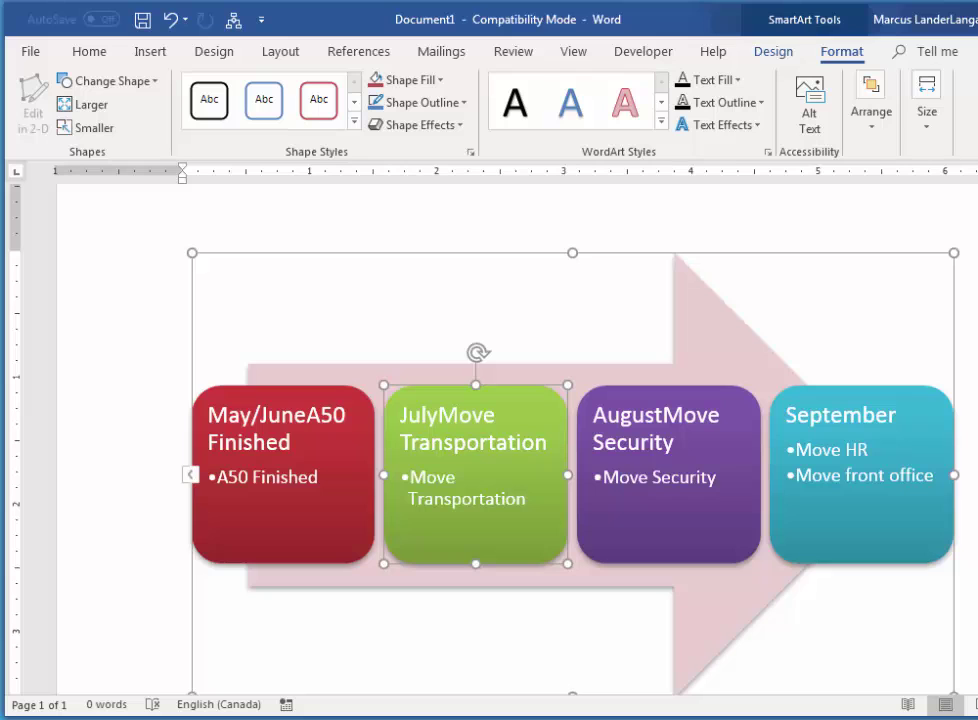
left_click_drag(977, 336, 973, 336)
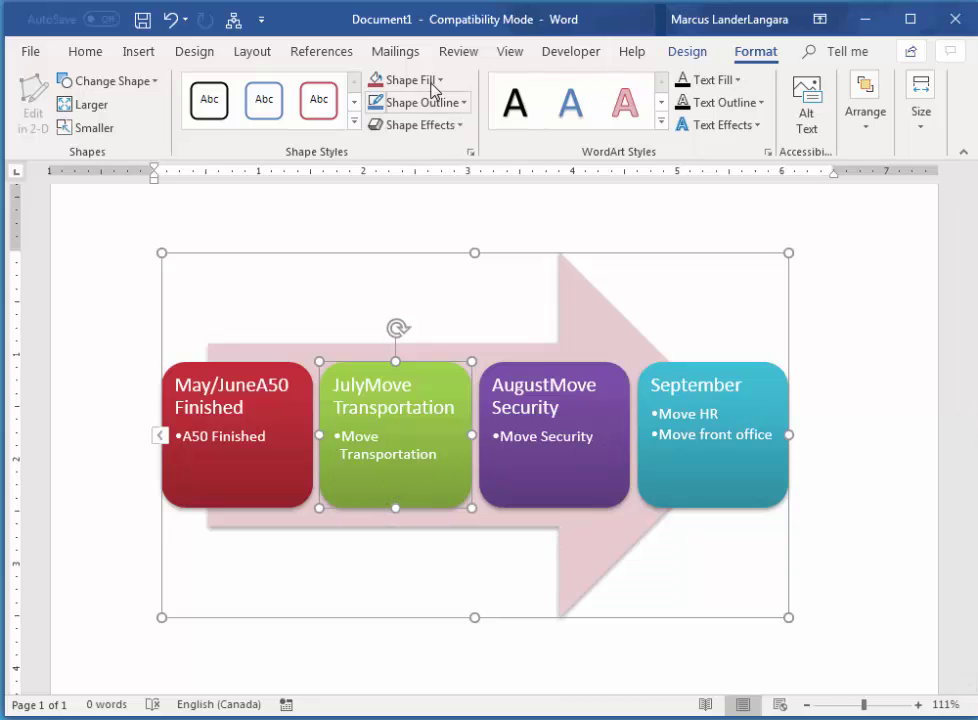
Step: Fill the July block with pale yellow from the More Fill Colors Standard palette
left_click(439, 81)
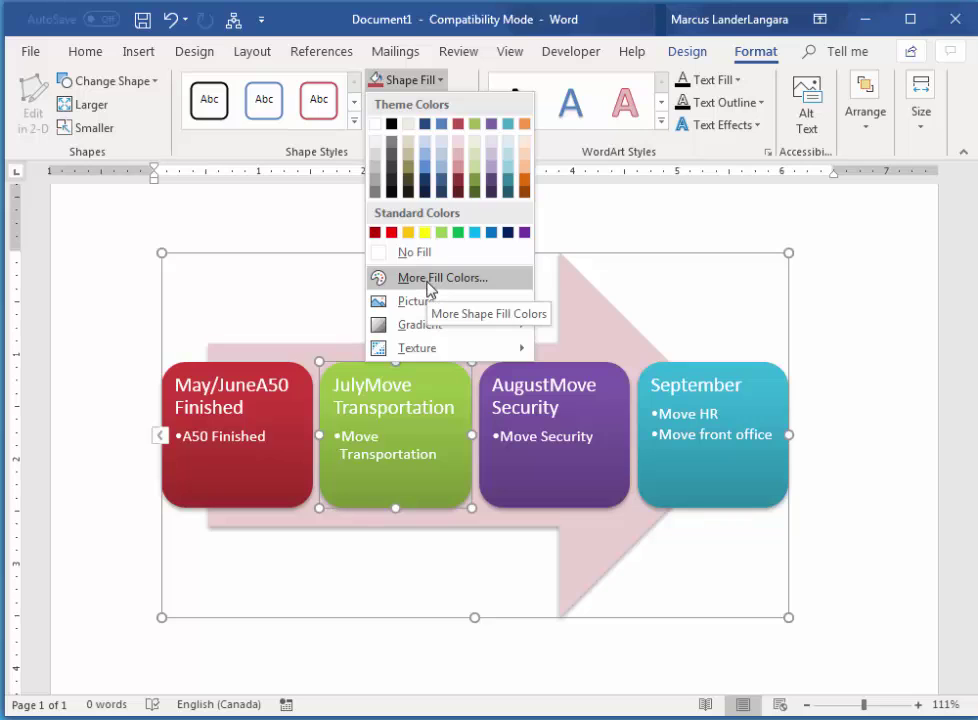
left_click(430, 289)
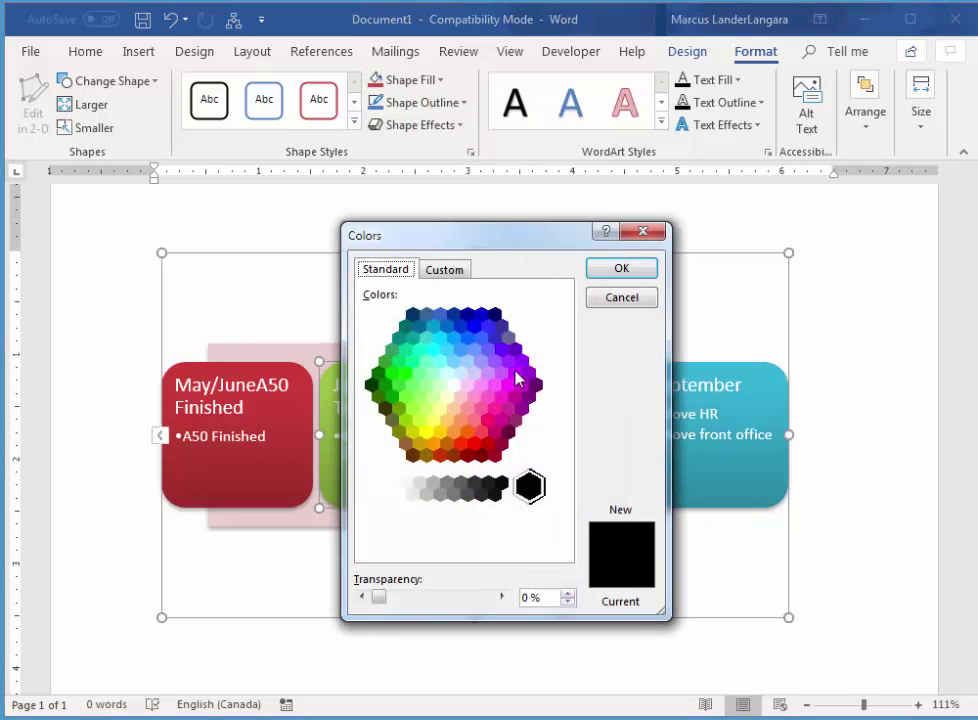
left_click(440, 408)
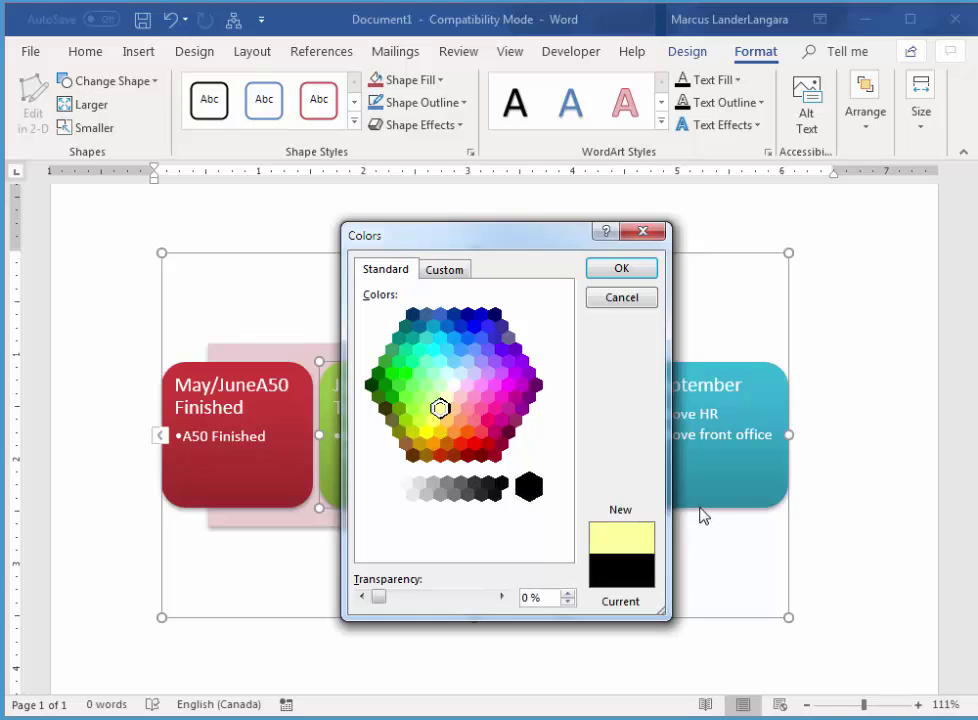
left_click(631, 269)
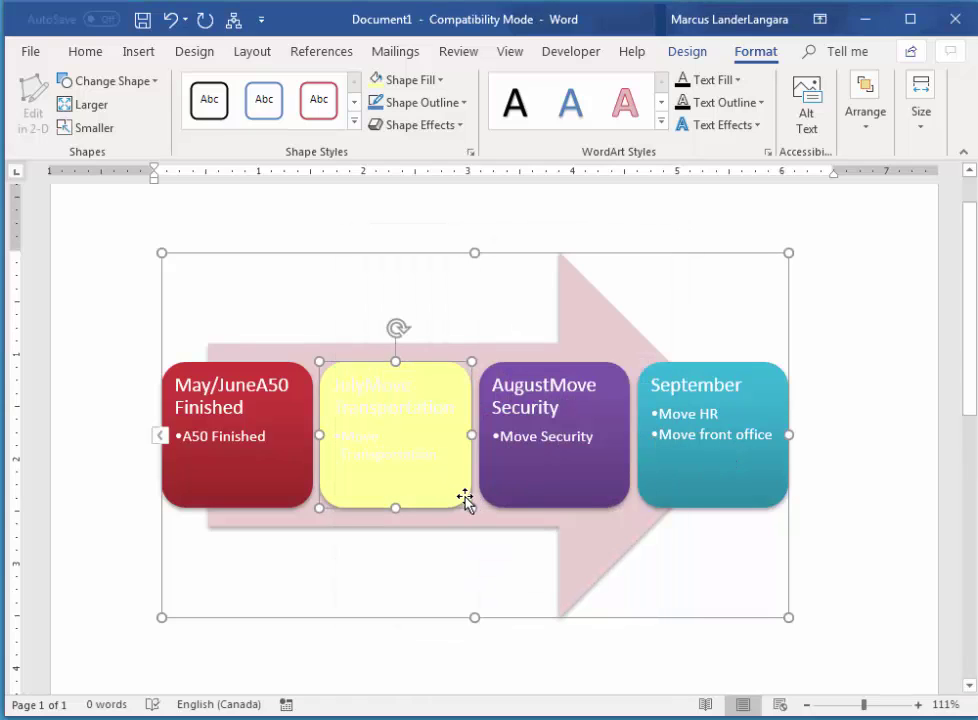
Step: After trying custom yellow tones, fill the July block with standard bright yellow
left_click(439, 84)
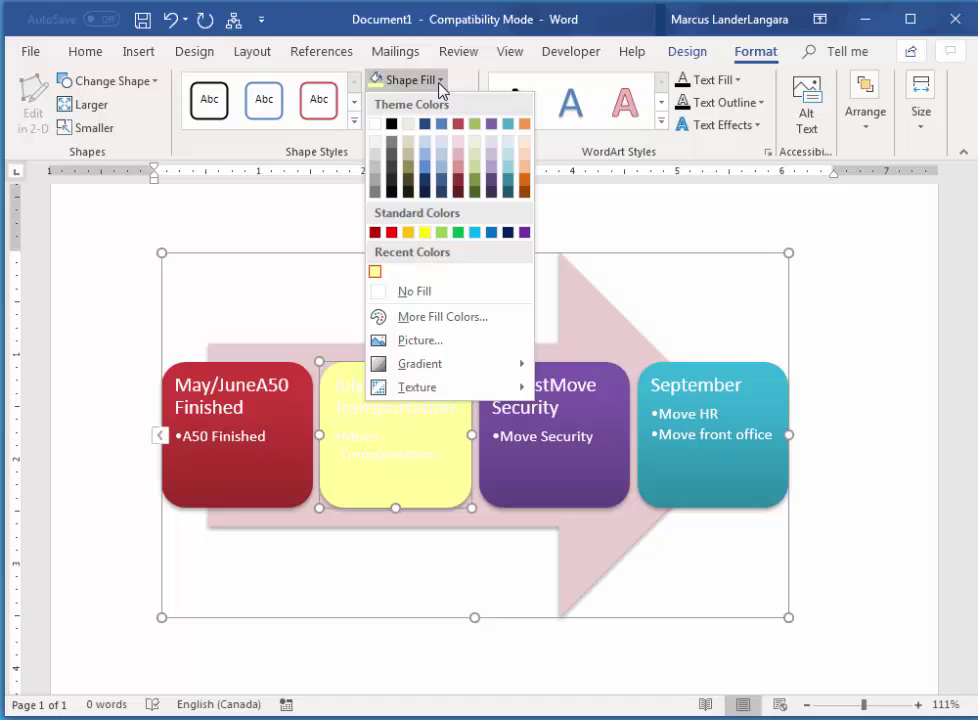
left_click(437, 318)
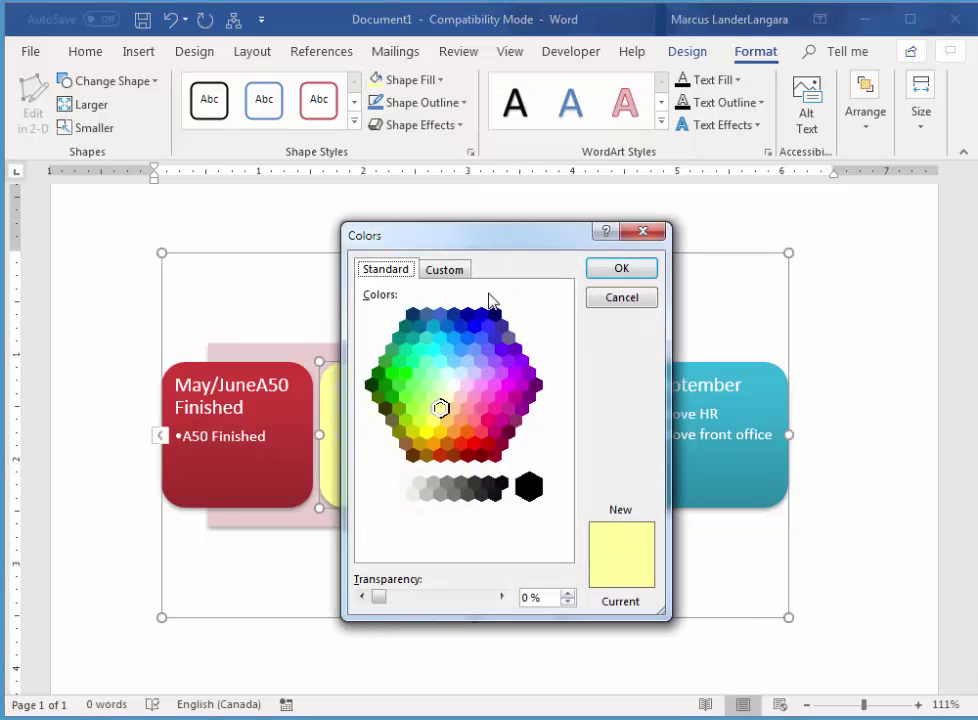
left_click(452, 270)
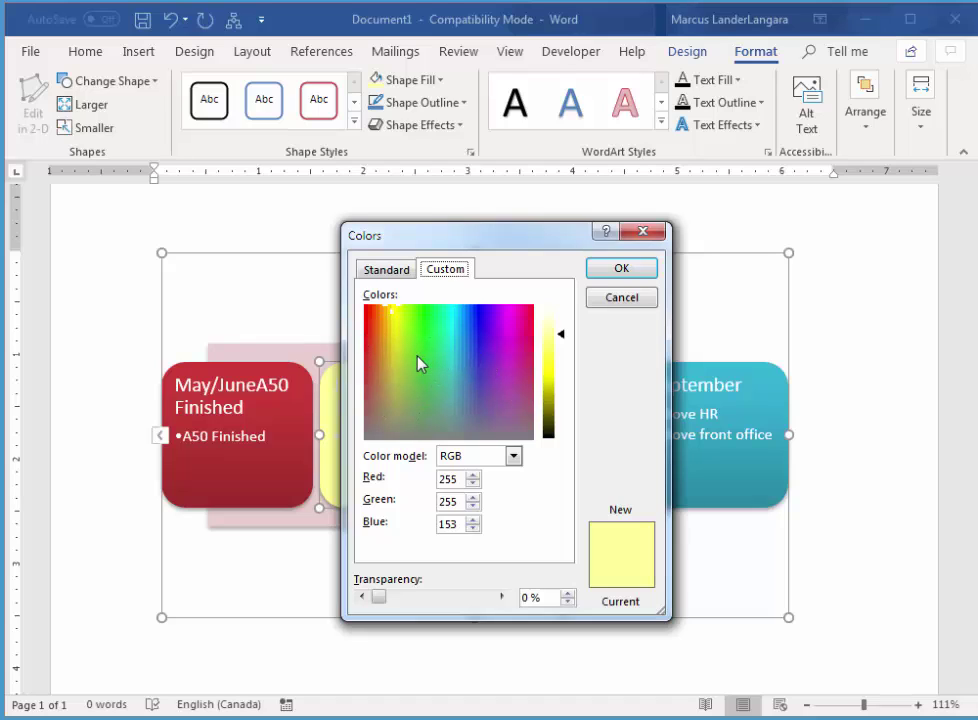
left_click(395, 354)
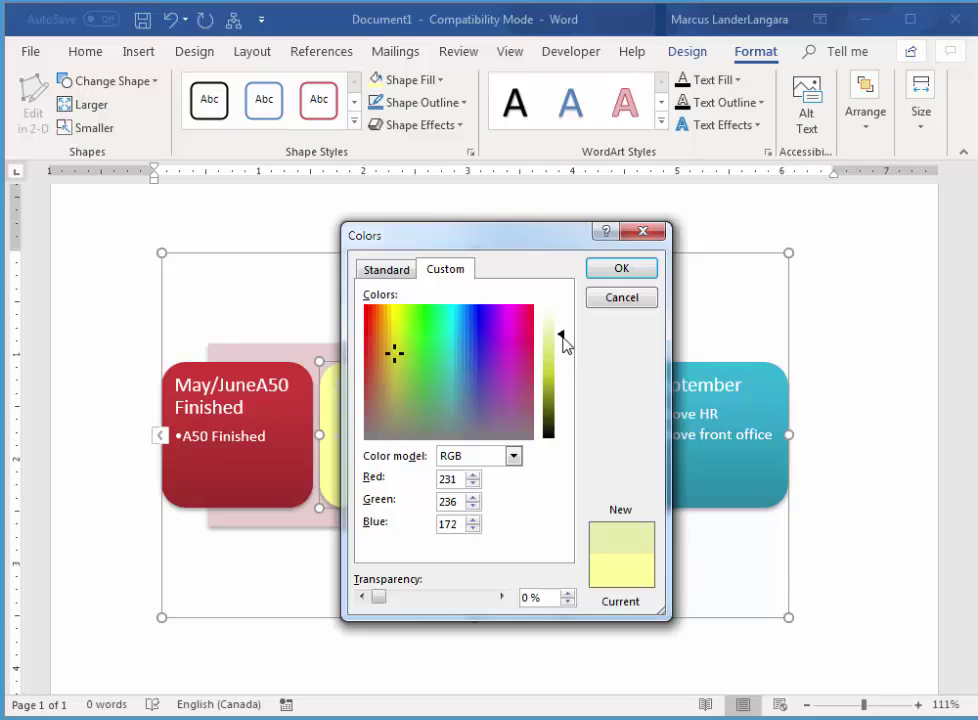
mouse_move(563, 343)
left_mouse_down()
mouse_move(568, 423)
mouse_move(576, 323)
mouse_move(576, 338)
left_mouse_up()
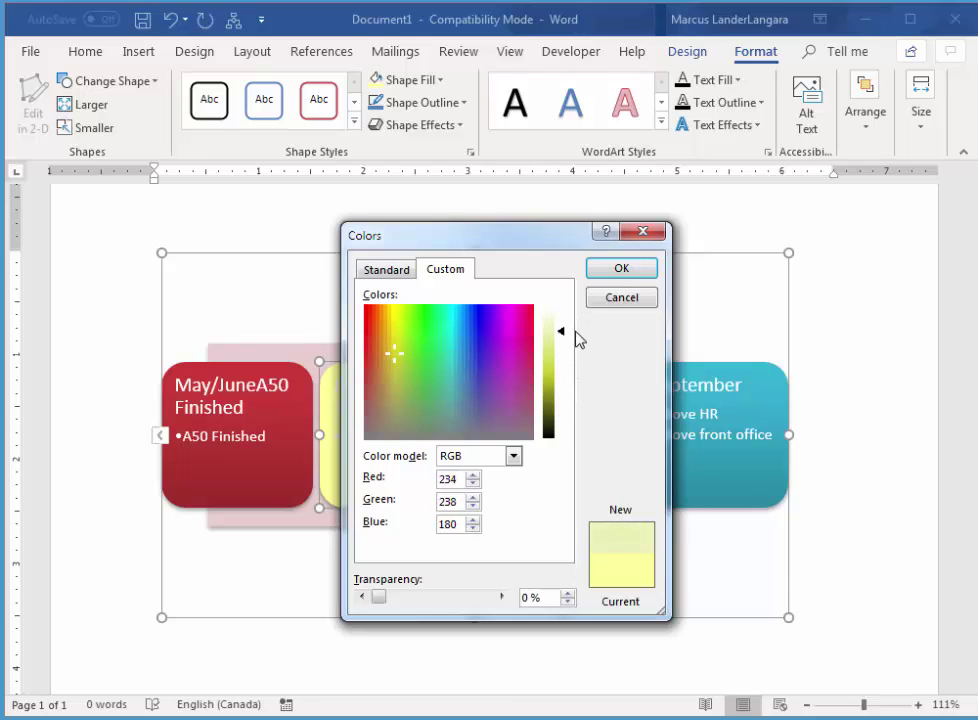
left_click(395, 315)
mouse_move(562, 338)
left_mouse_down()
mouse_move(563, 375)
mouse_move(578, 338)
mouse_move(576, 346)
left_mouse_up()
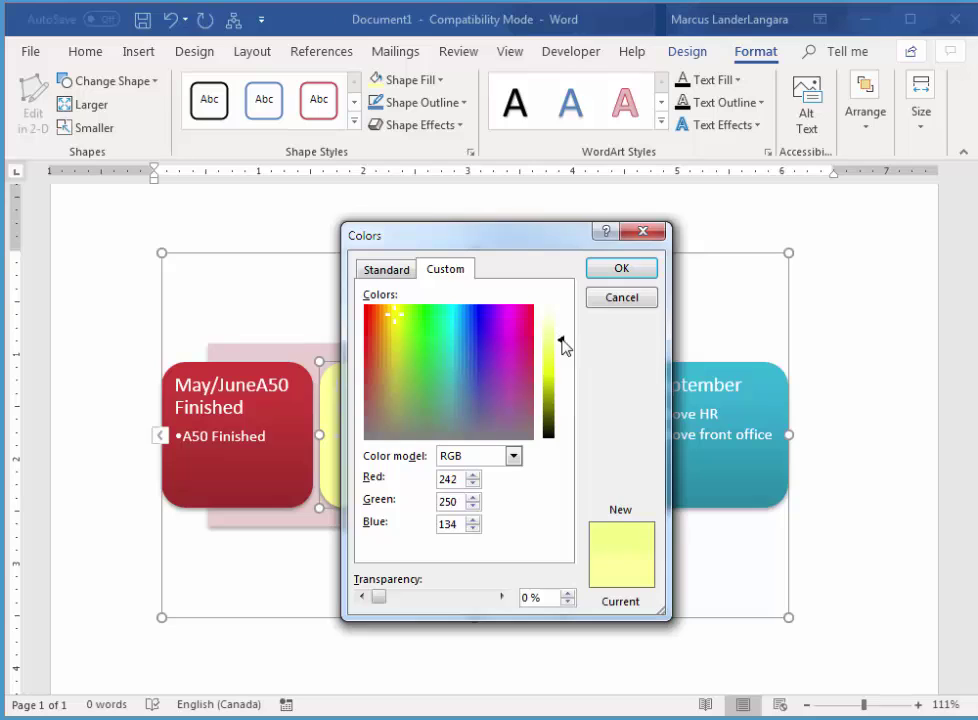
left_click(400, 331)
left_click(385, 269)
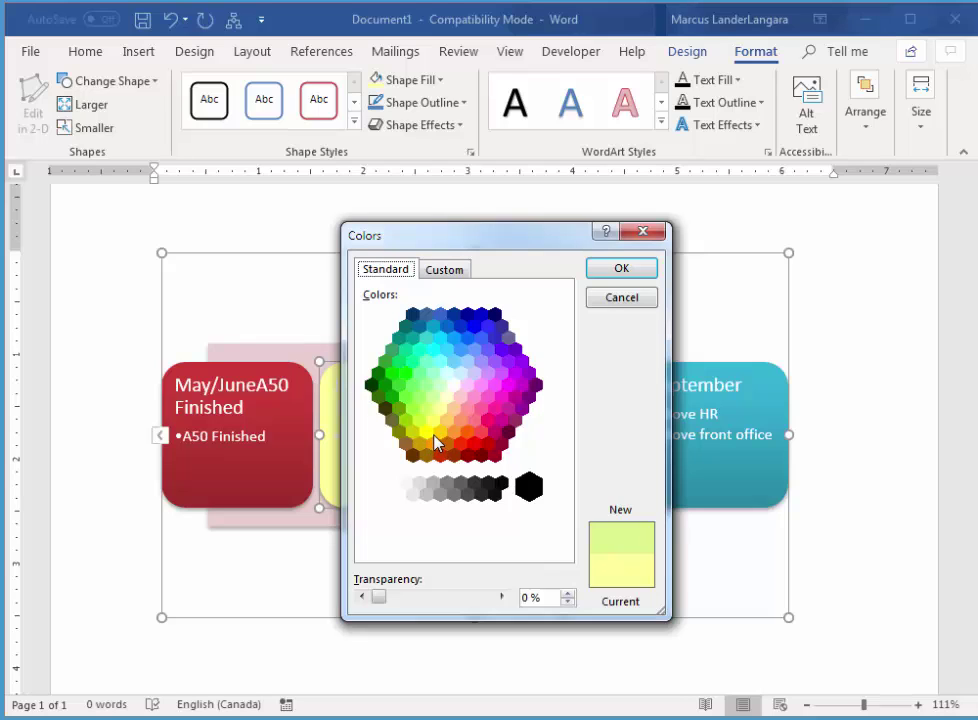
left_click(427, 433)
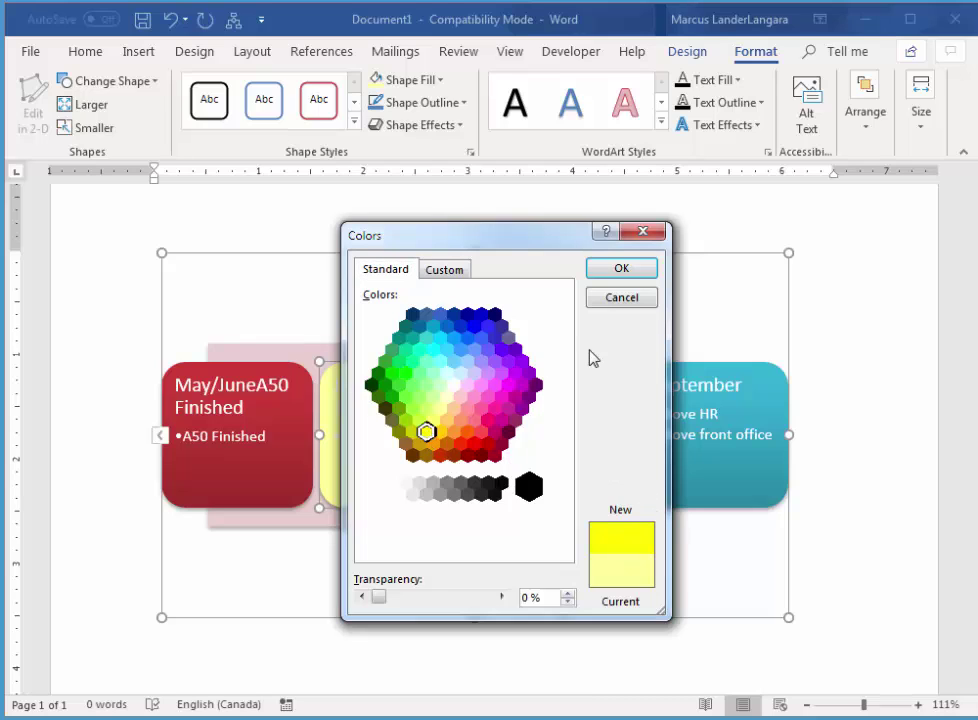
left_click(636, 269)
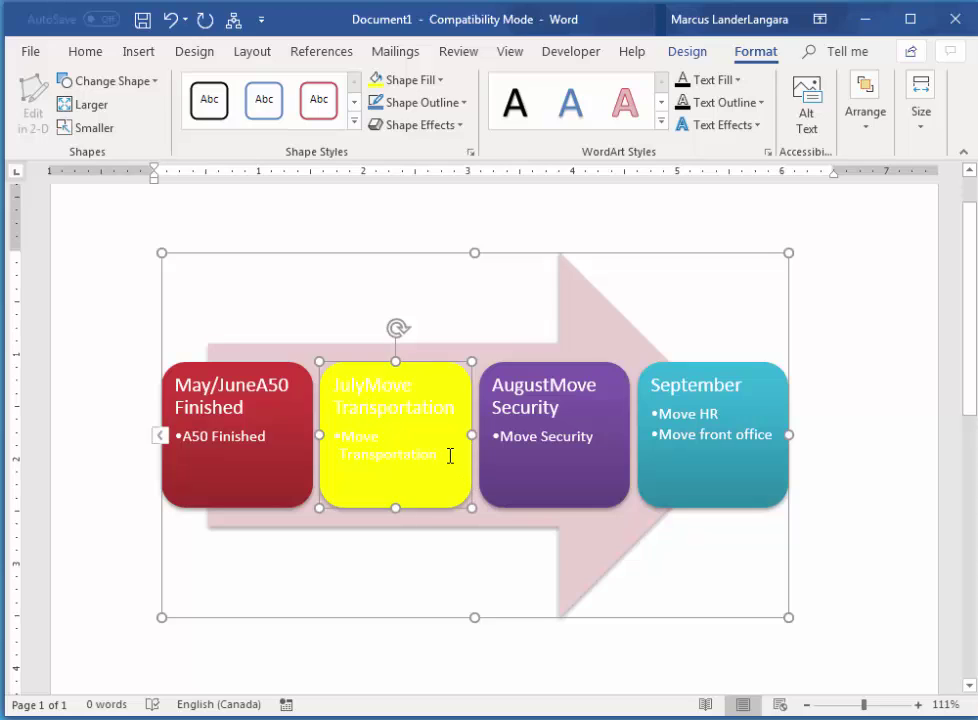
Step: Change the July box text from white to black for readability on yellow
left_click_drag(447, 456, 343, 391)
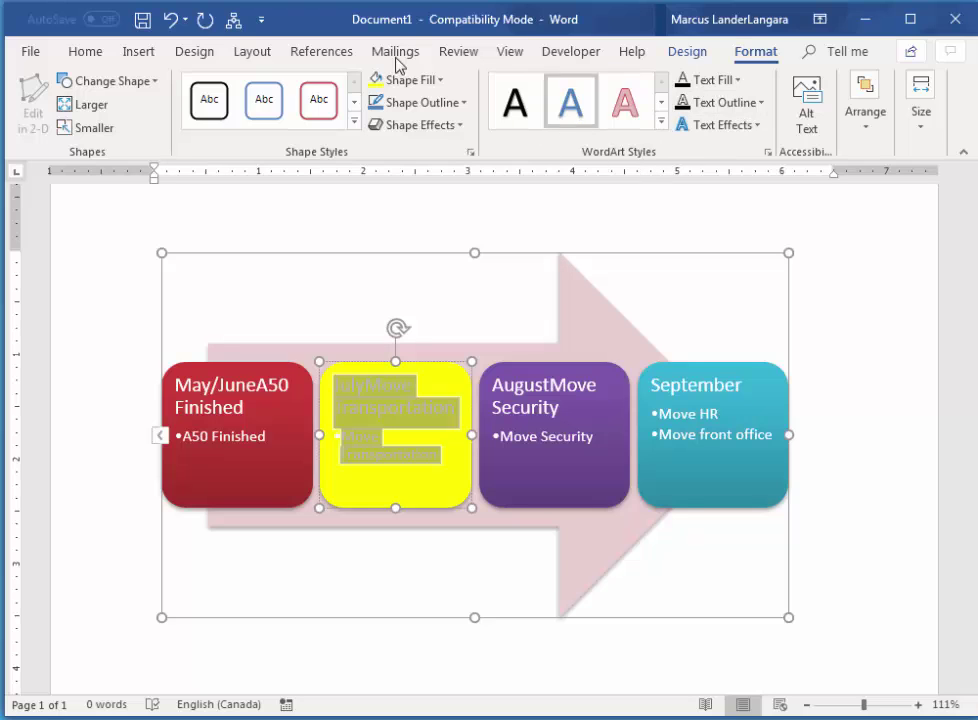
left_click(84, 52)
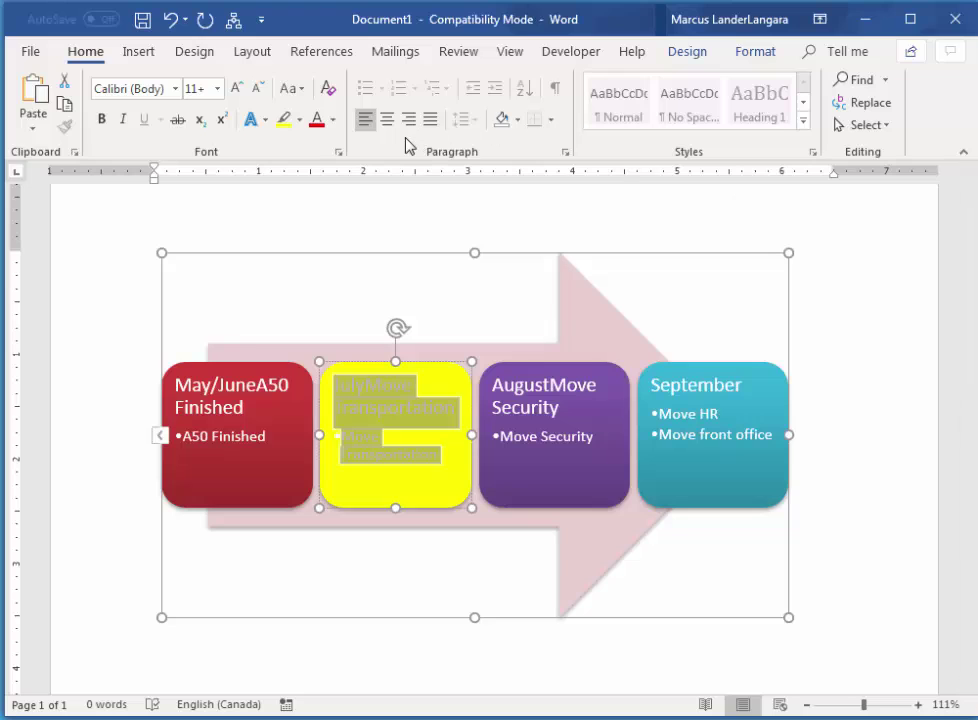
left_click(332, 124)
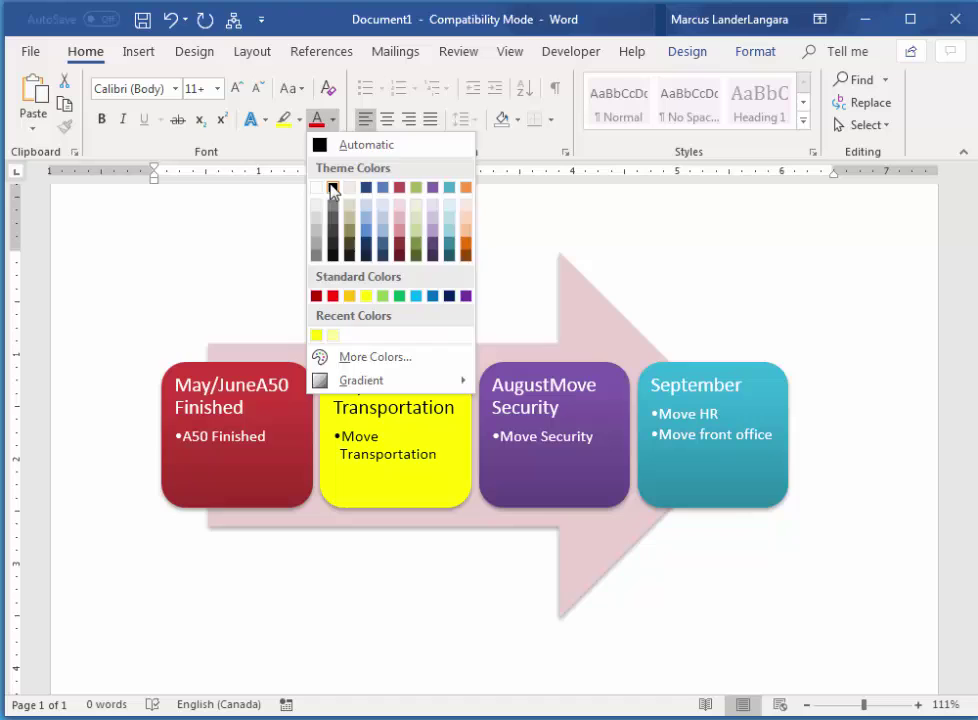
left_click(332, 188)
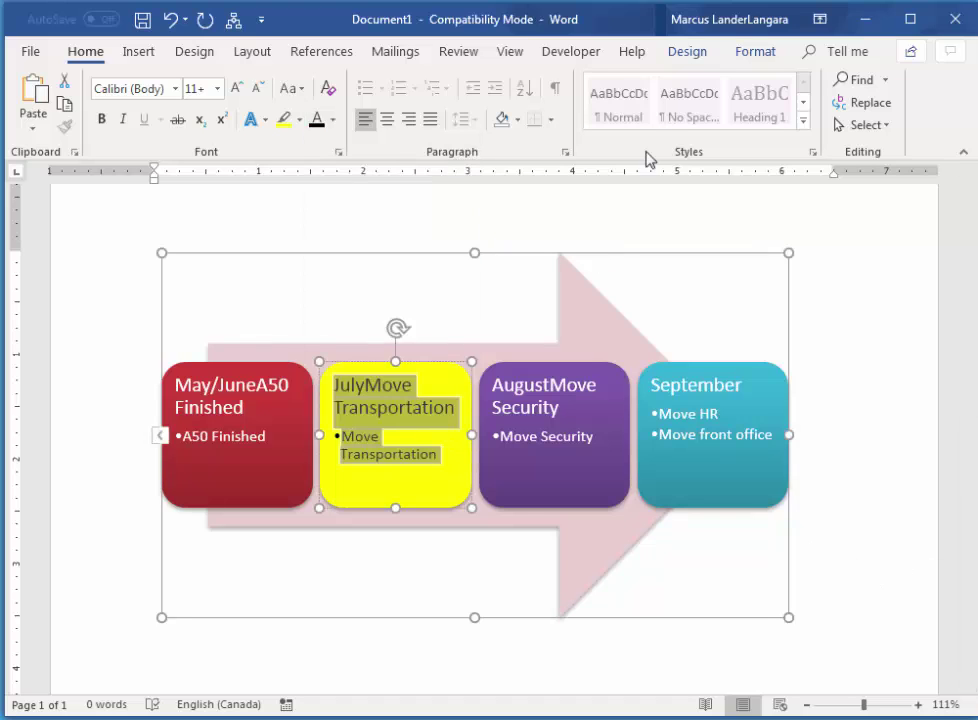
left_click(756, 51)
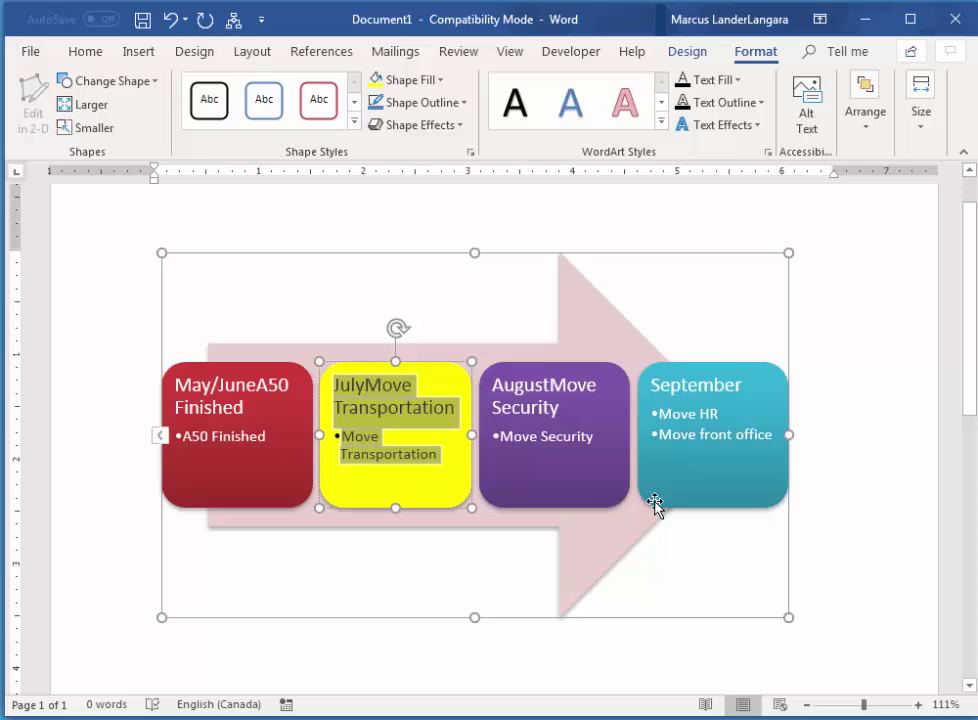
Step: Apply the 18 pt purple glow variation to the August block
left_click(575, 487)
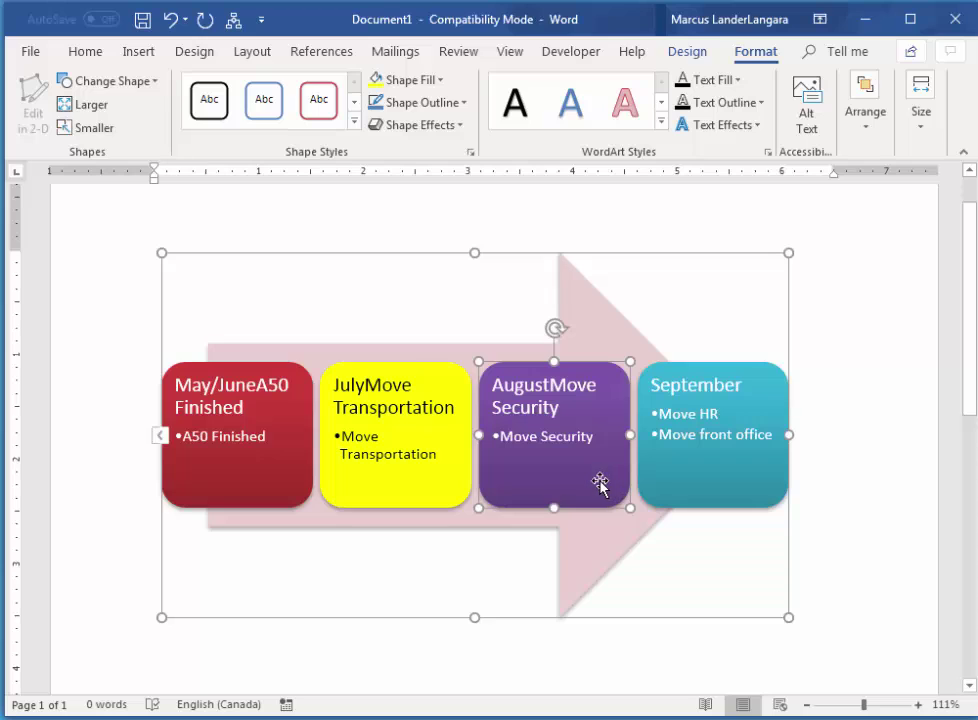
left_click(417, 128)
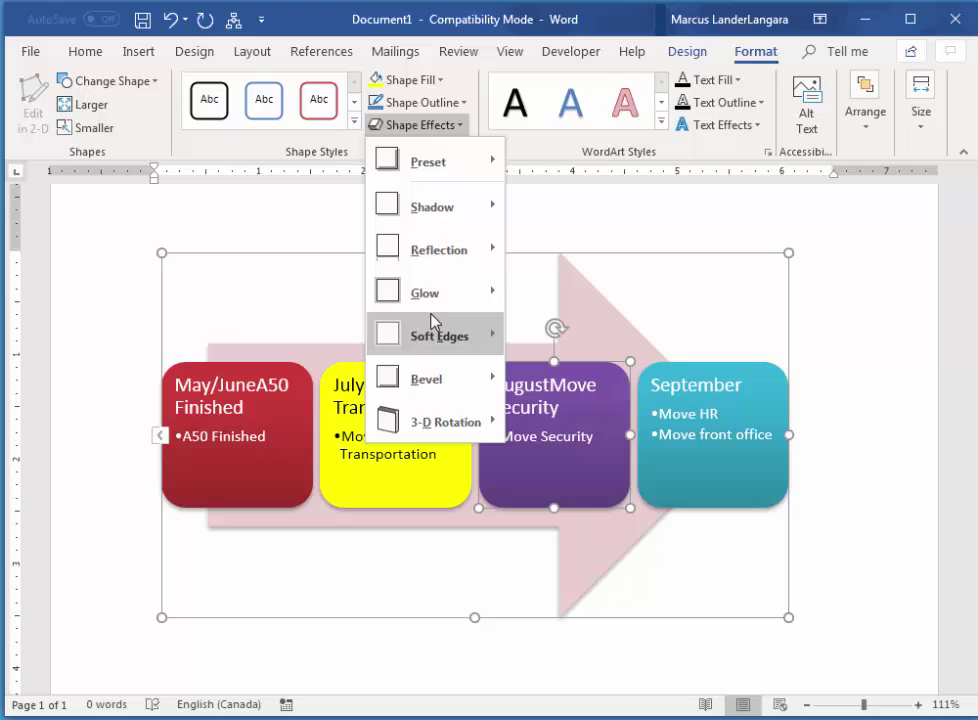
mouse_move(452, 293)
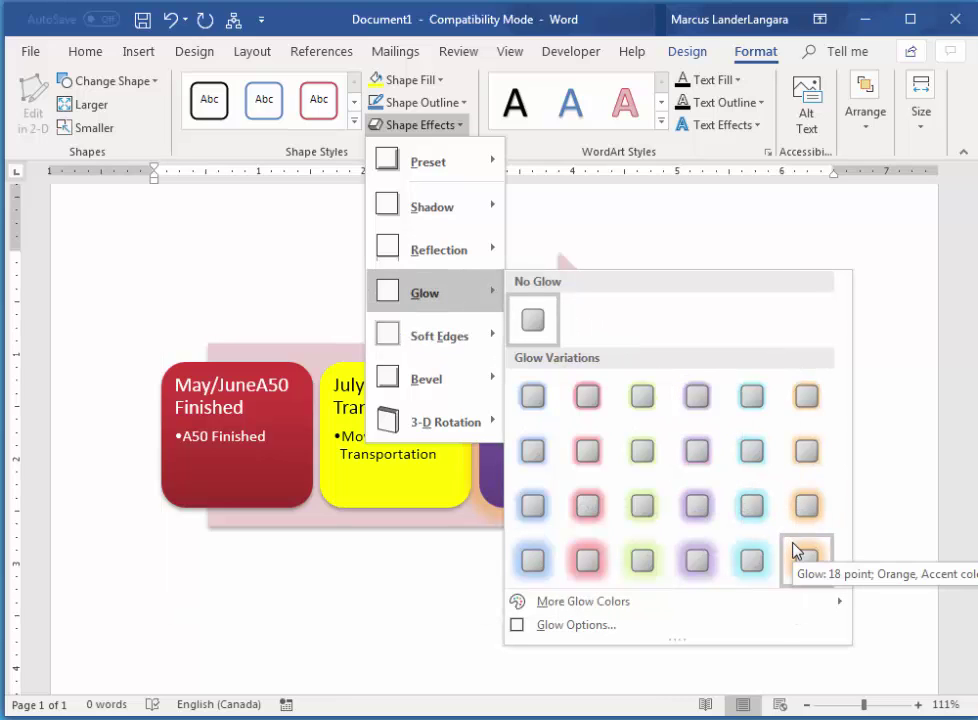
left_click(702, 567)
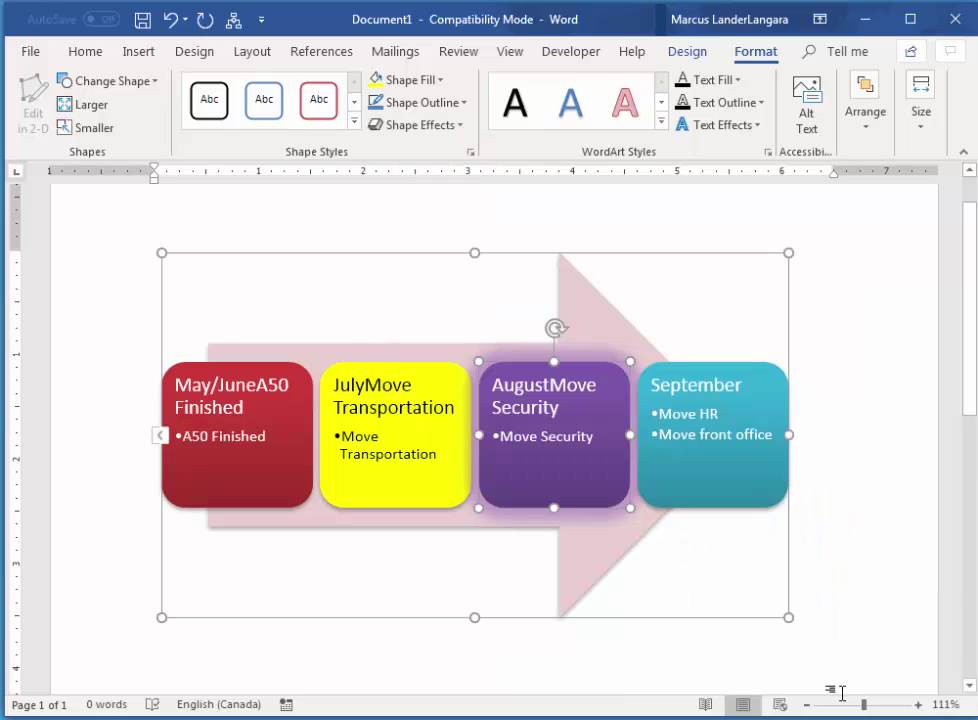